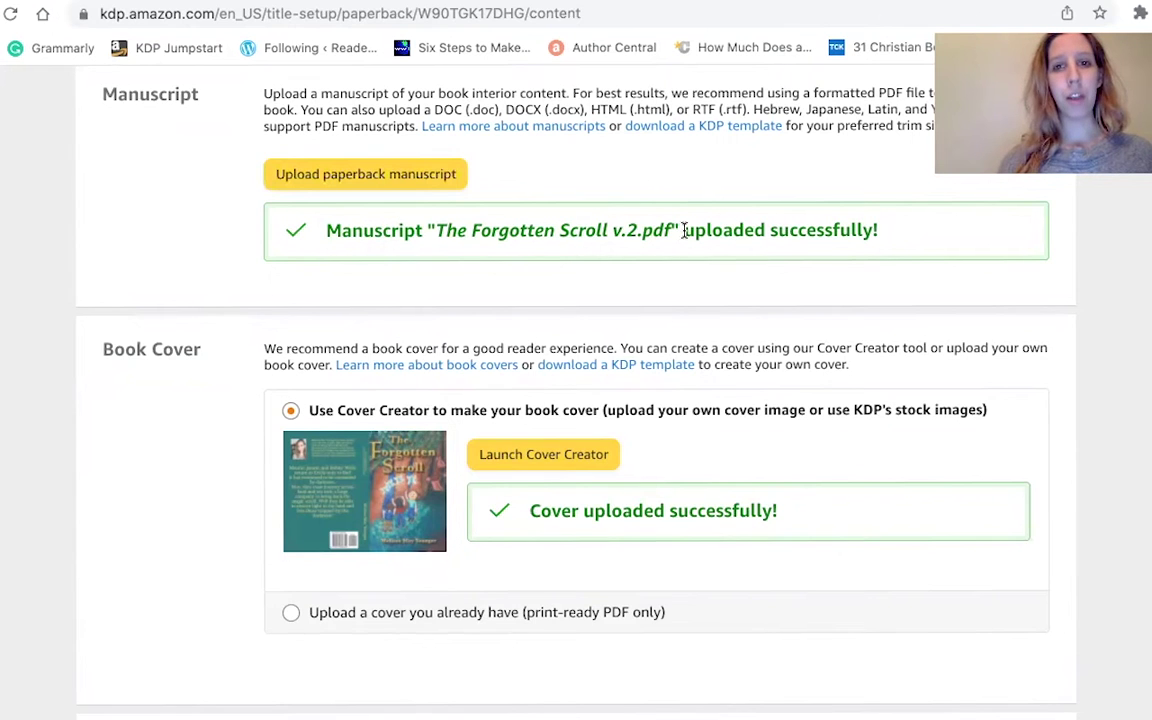
- Launch Cover Creator for the paperback and apply the 'Use with front cover image' design
drag(681, 231, 388, 228)
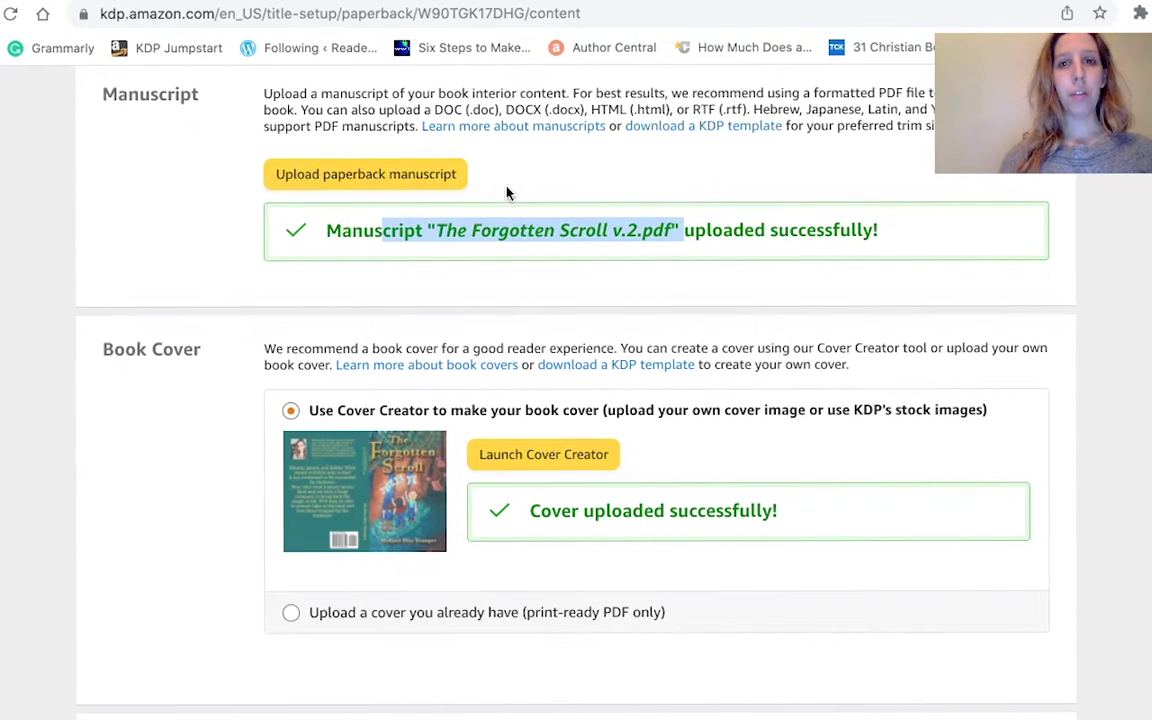
scroll(290, 295, down, 1)
scroll(310, 283, down, 1)
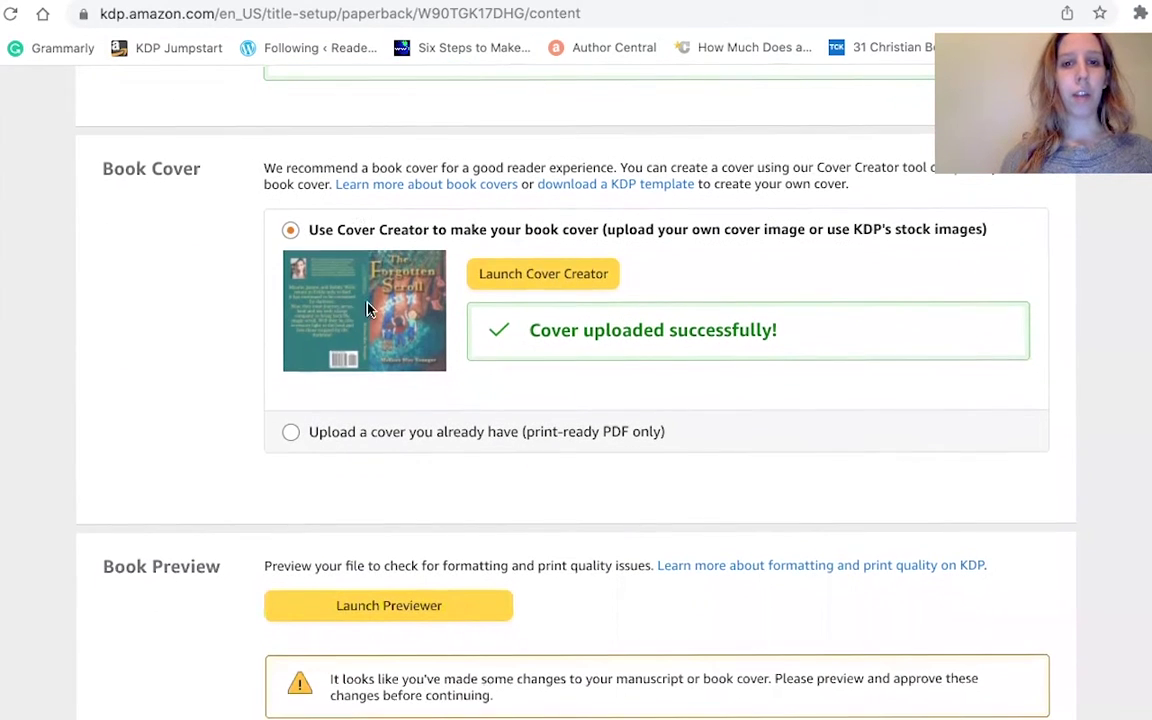
click(522, 276)
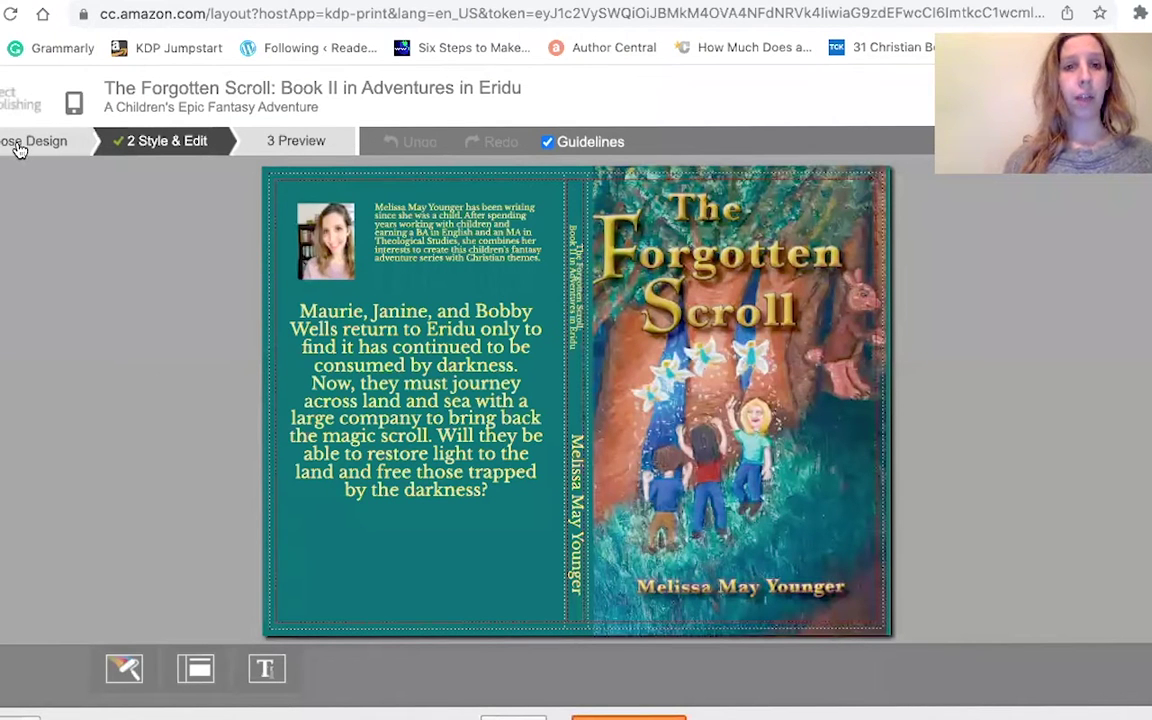
click(18, 148)
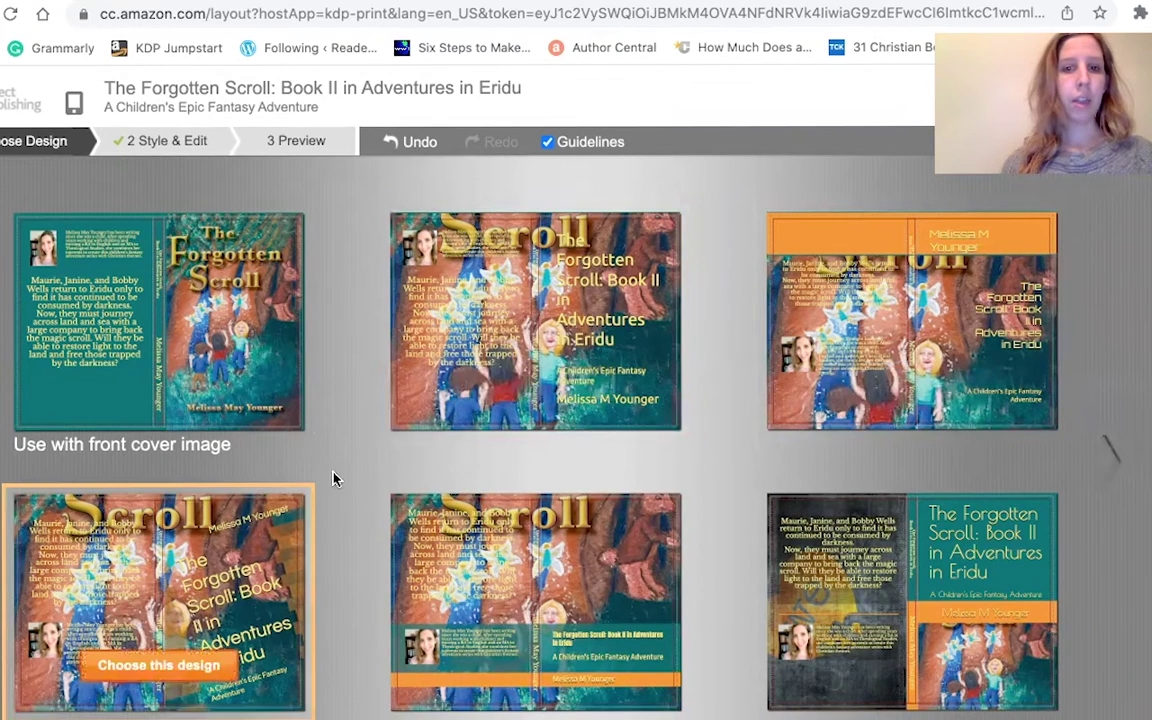
click(1115, 460)
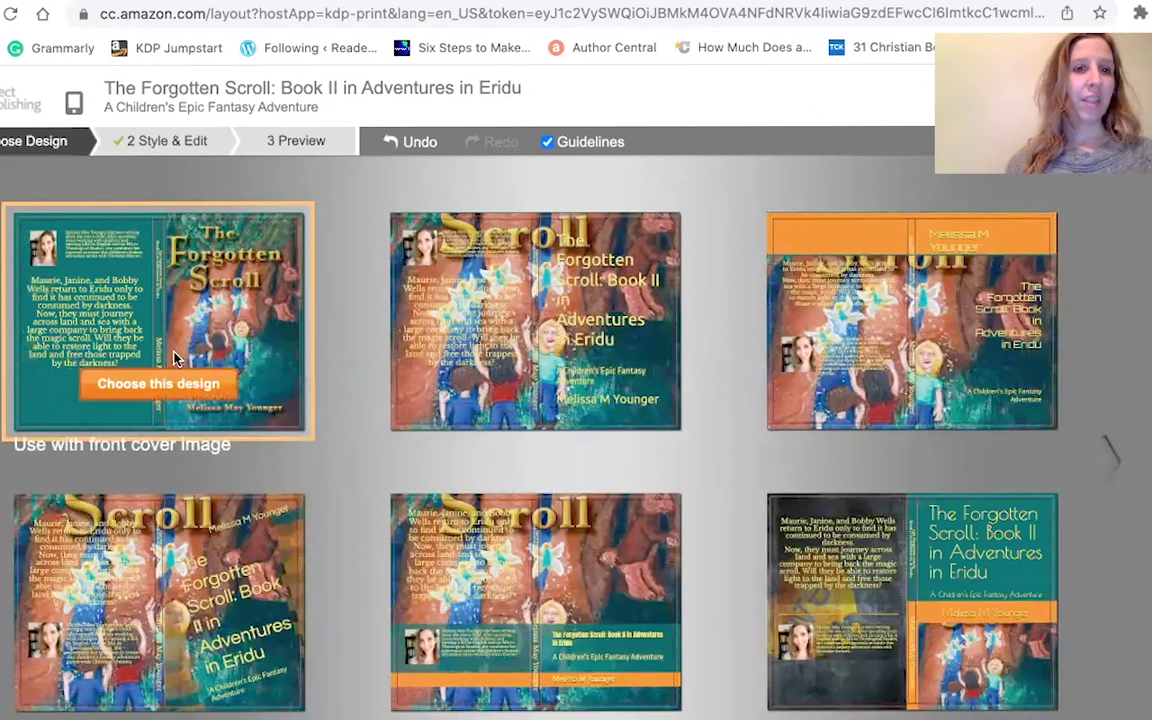
click(172, 385)
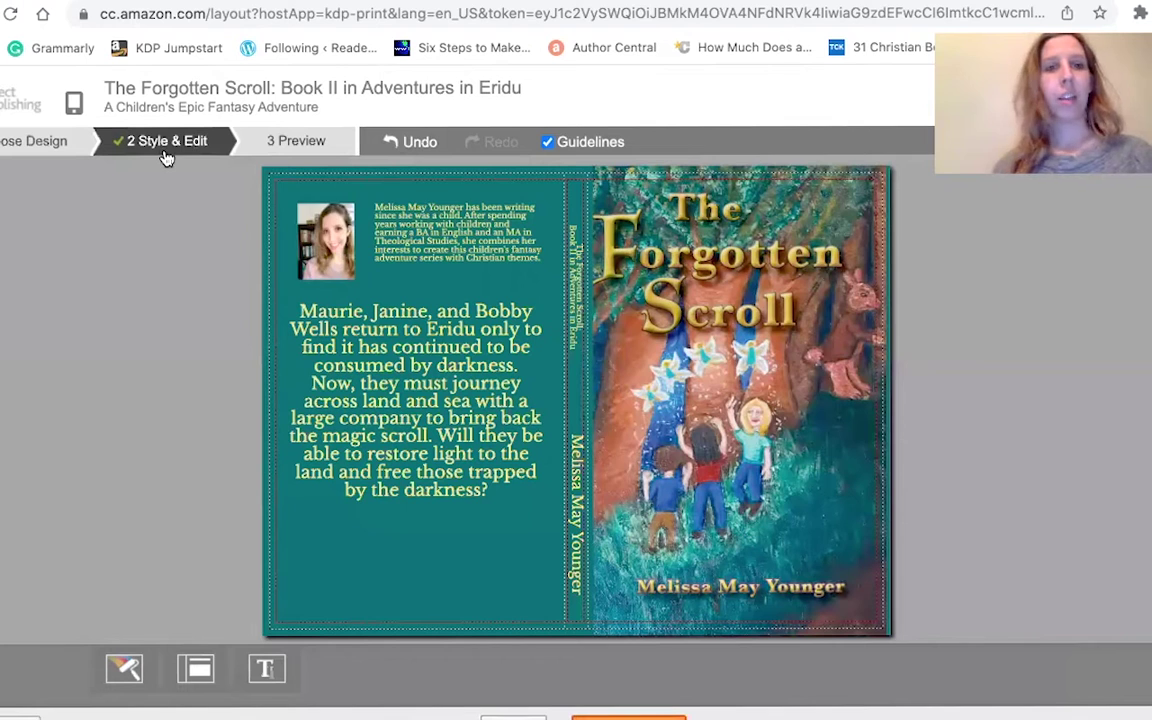
click(317, 266)
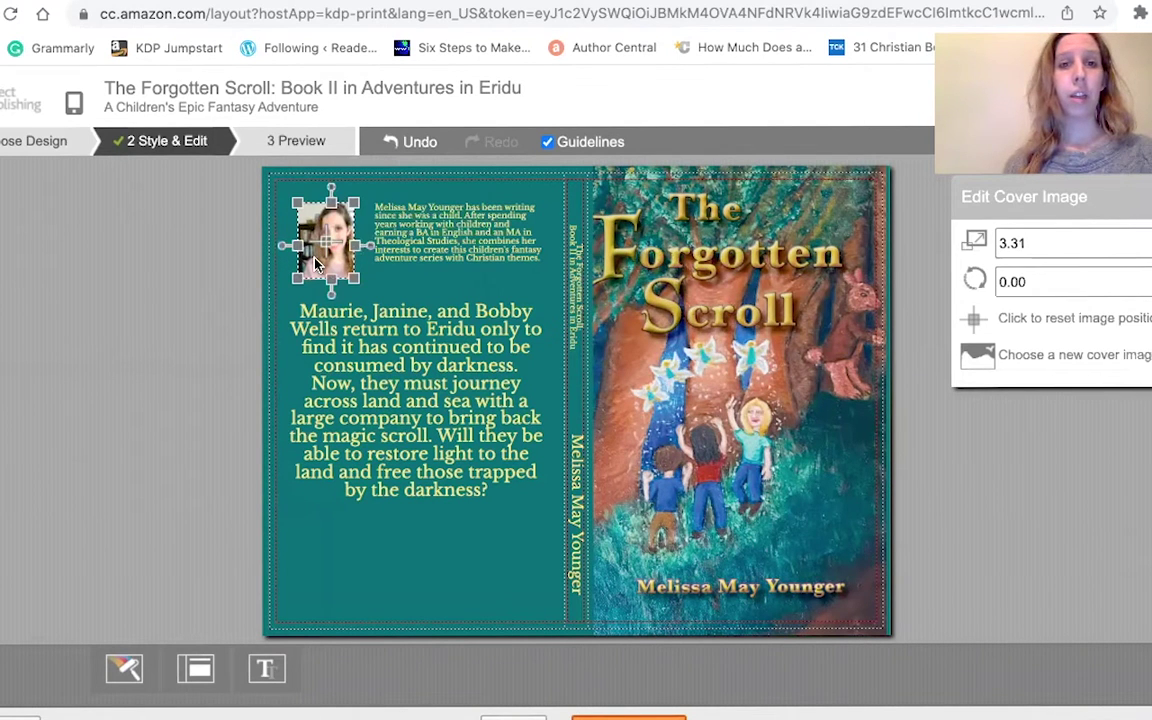
click(1050, 357)
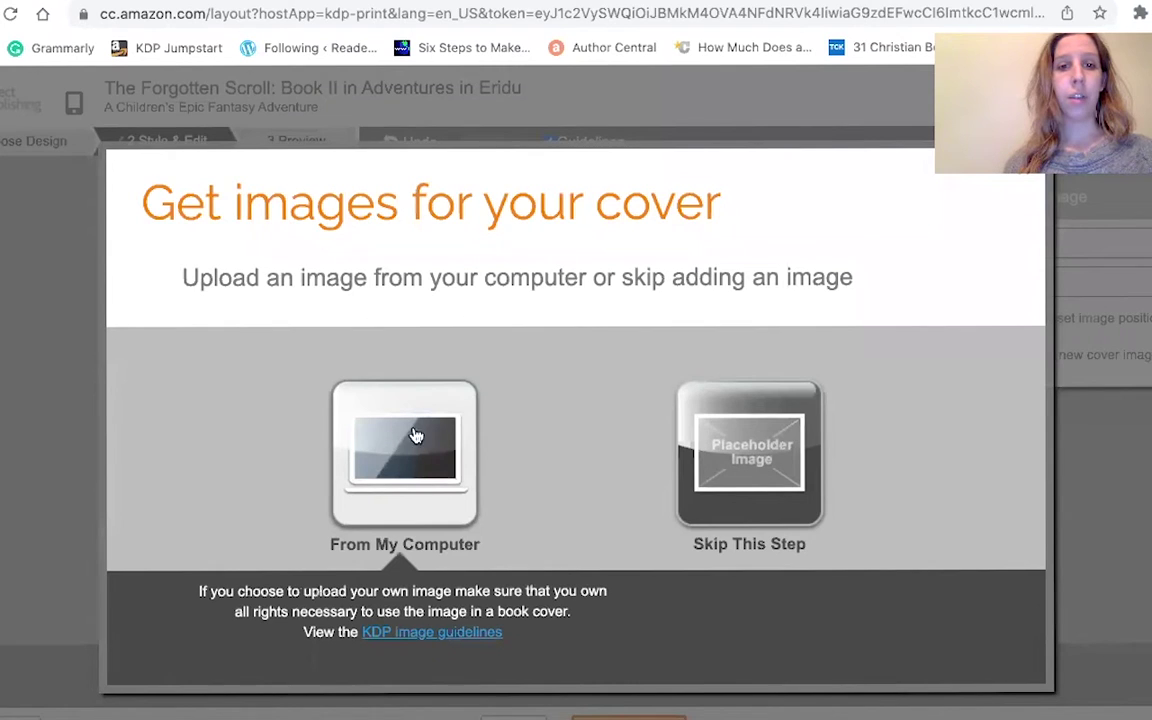
click(432, 484)
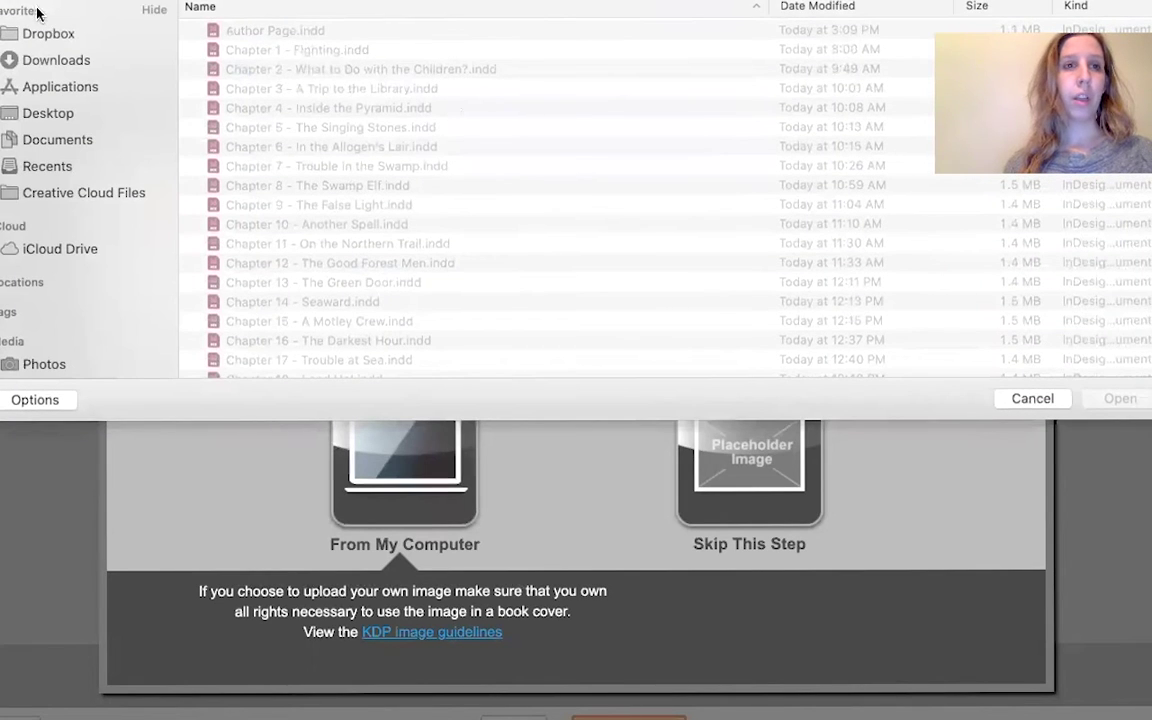
click(1034, 398)
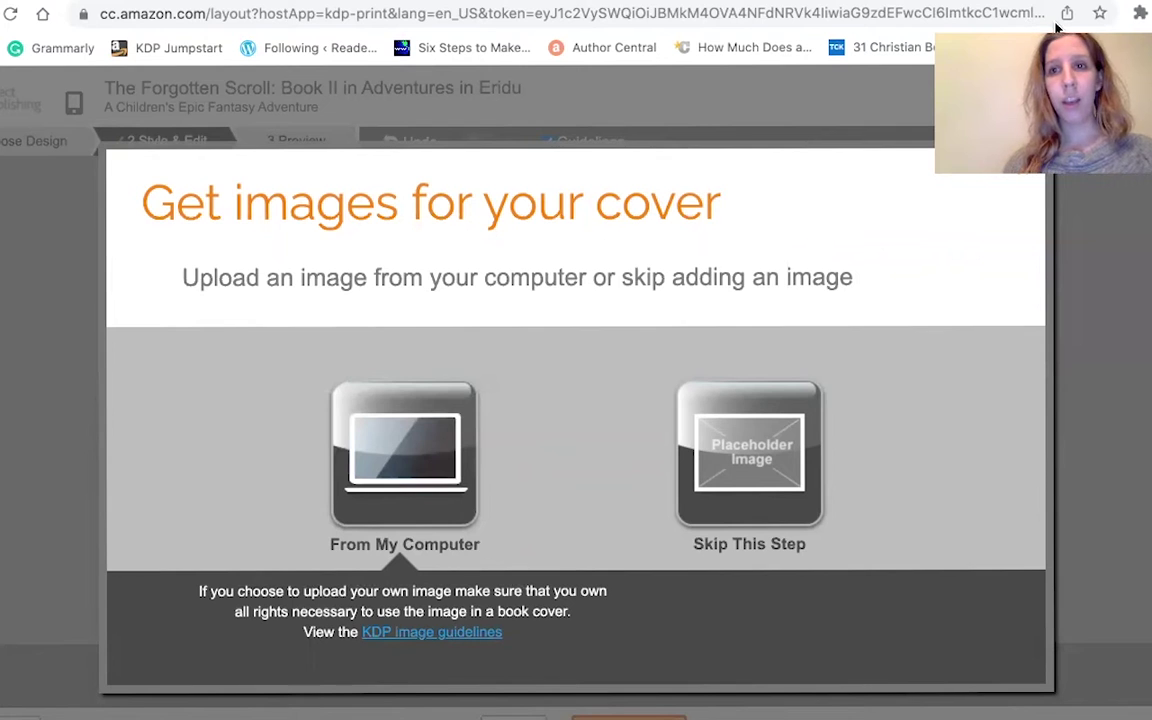
click(1023, 171)
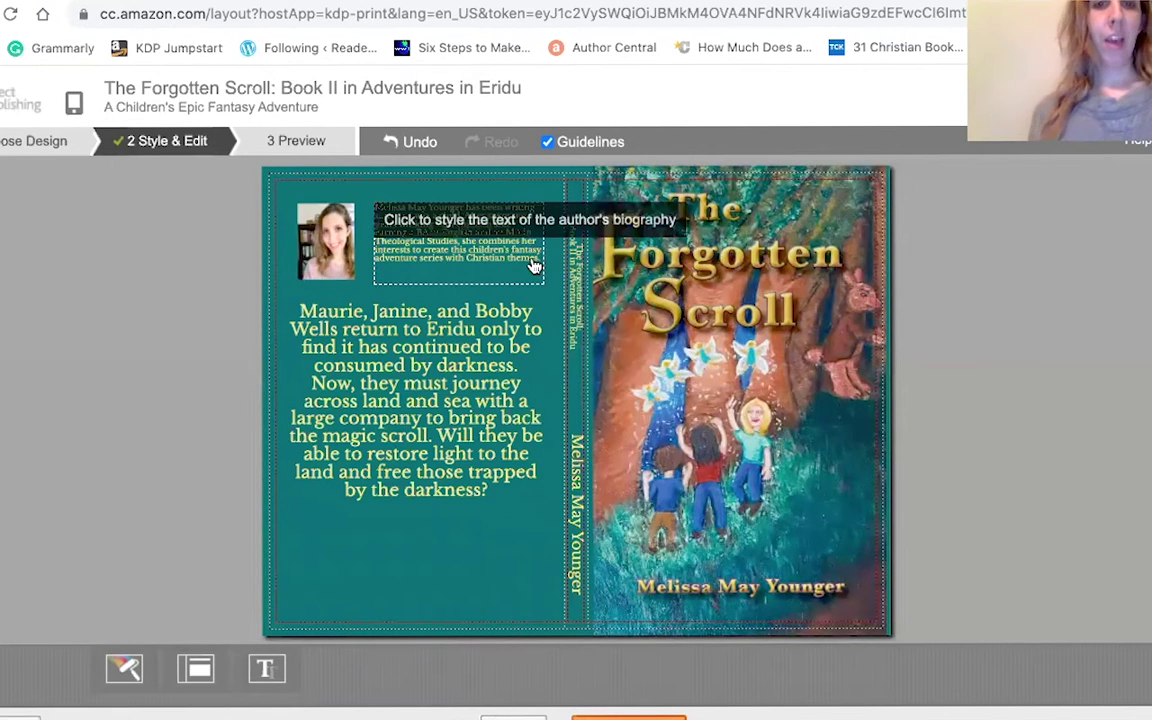
- Replace the front cover artwork with Desktop's The Forgotten Scroll Book Cover v.4.jpg
click(478, 235)
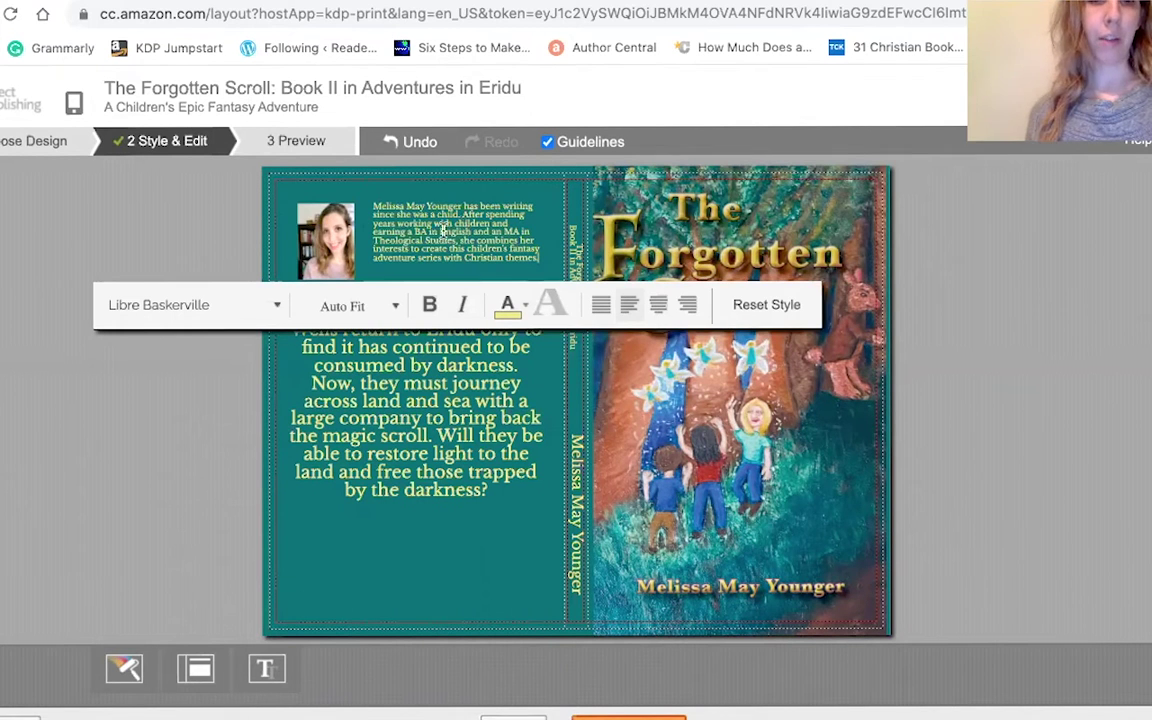
click(718, 255)
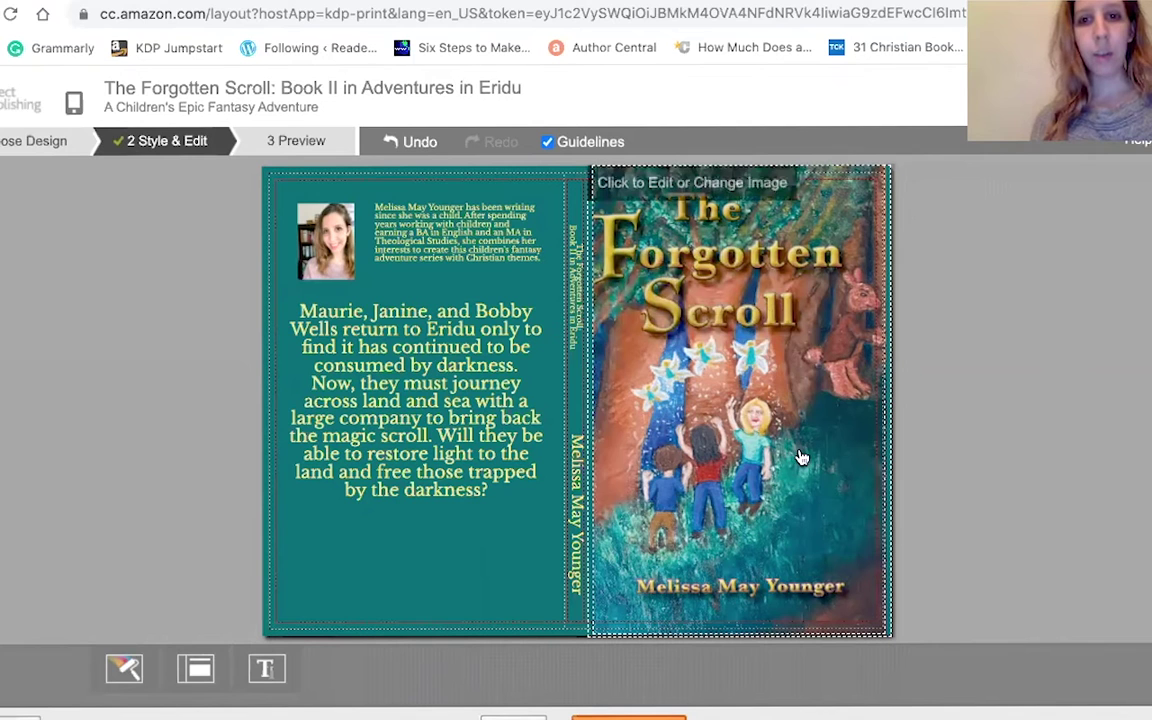
click(744, 441)
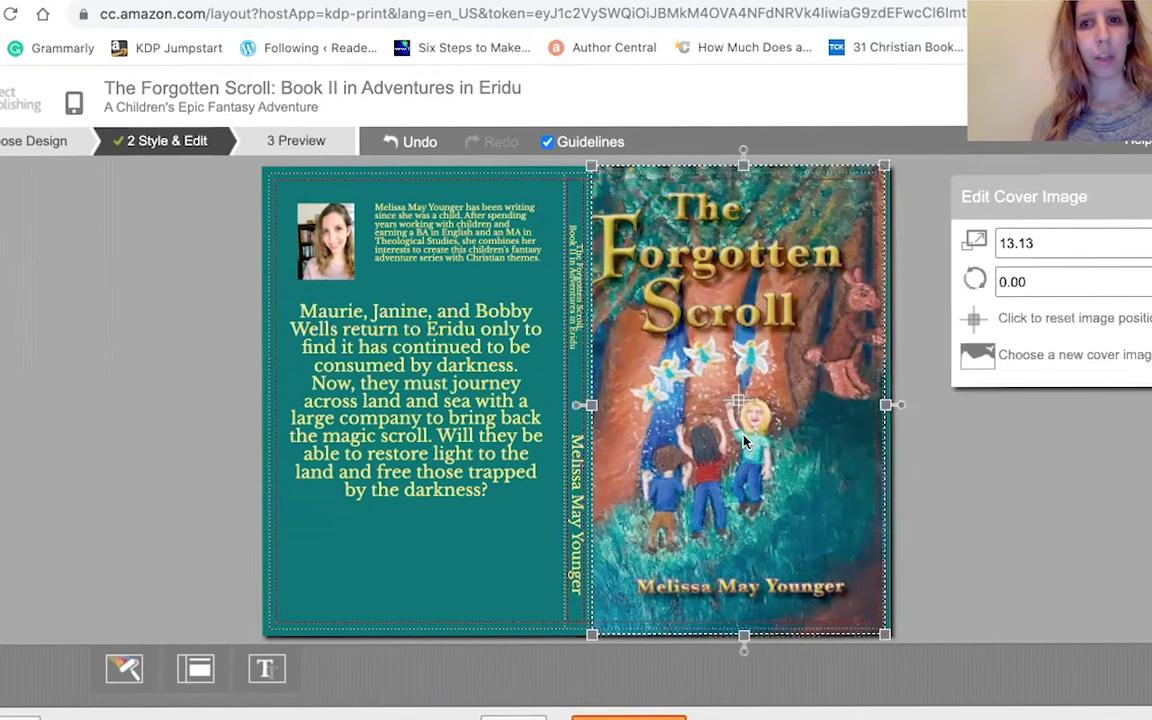
click(1069, 358)
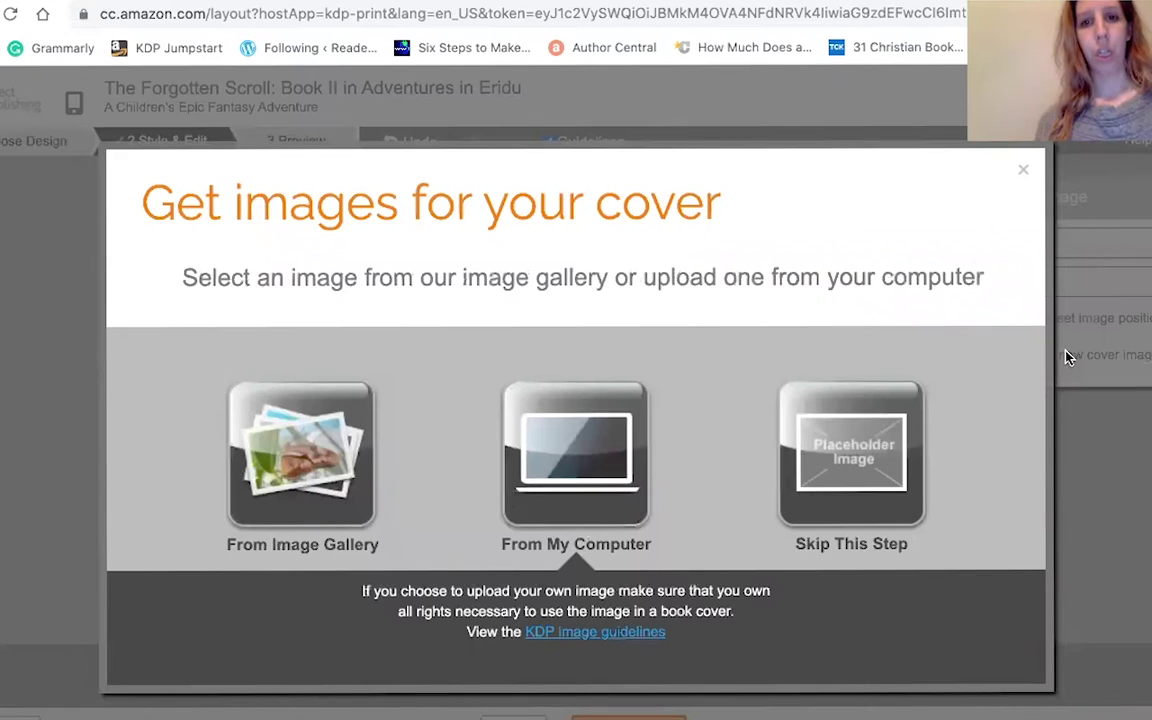
click(555, 442)
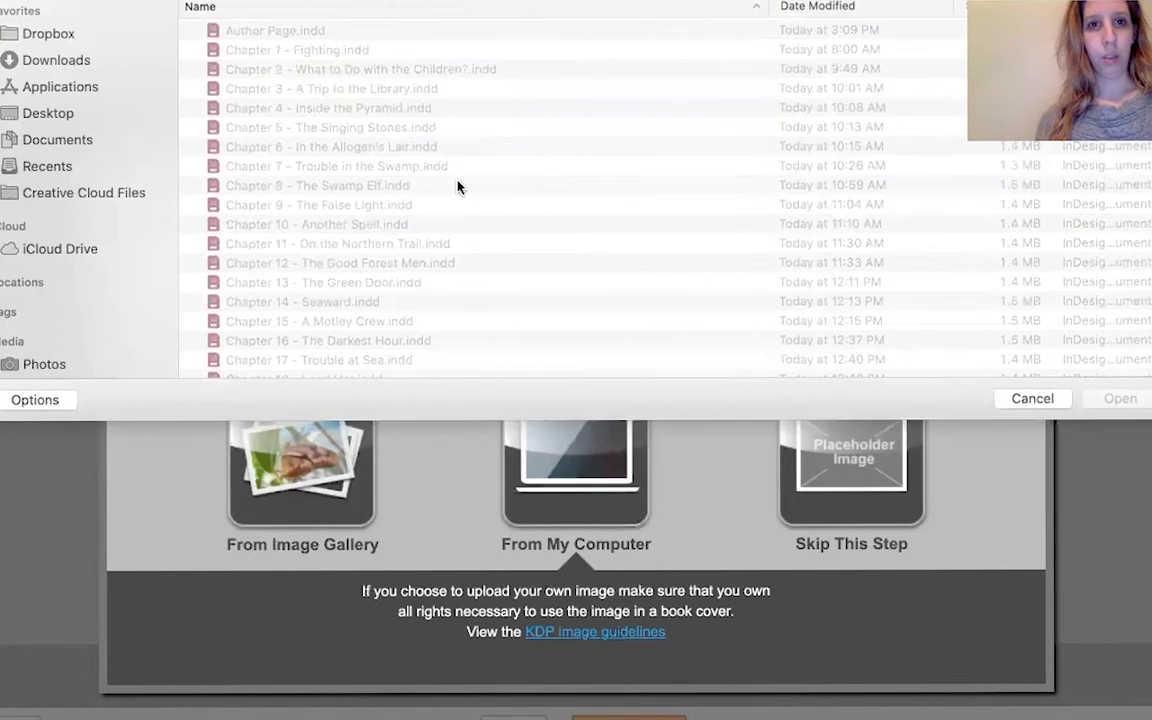
click(45, 114)
scroll(390, 248, down, 3)
scroll(390, 250, down, 10)
click(340, 174)
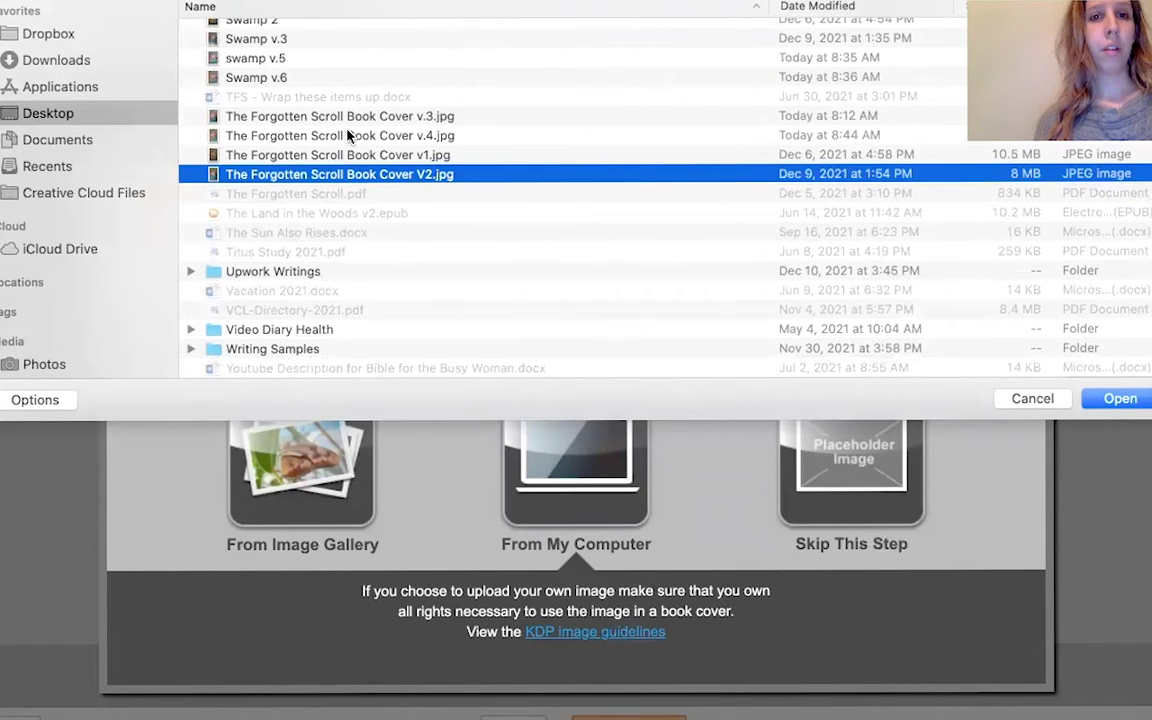
click(349, 135)
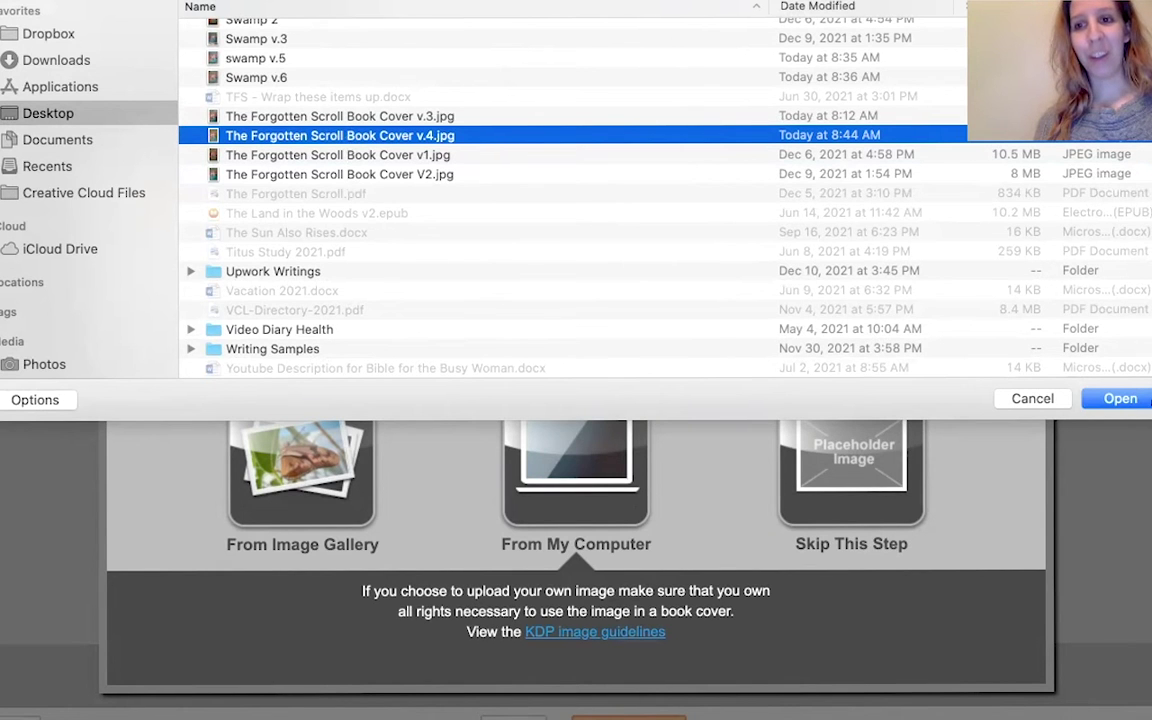
click(1120, 398)
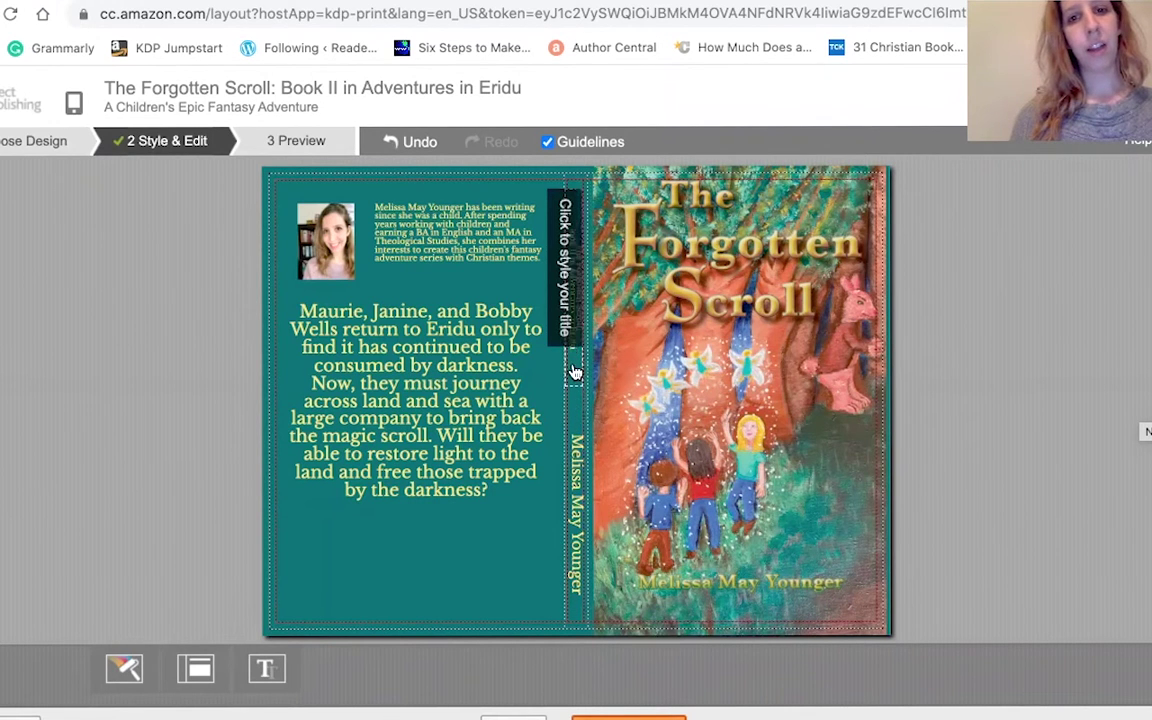
- Set the back-cover blurb text to 14pt
click(424, 400)
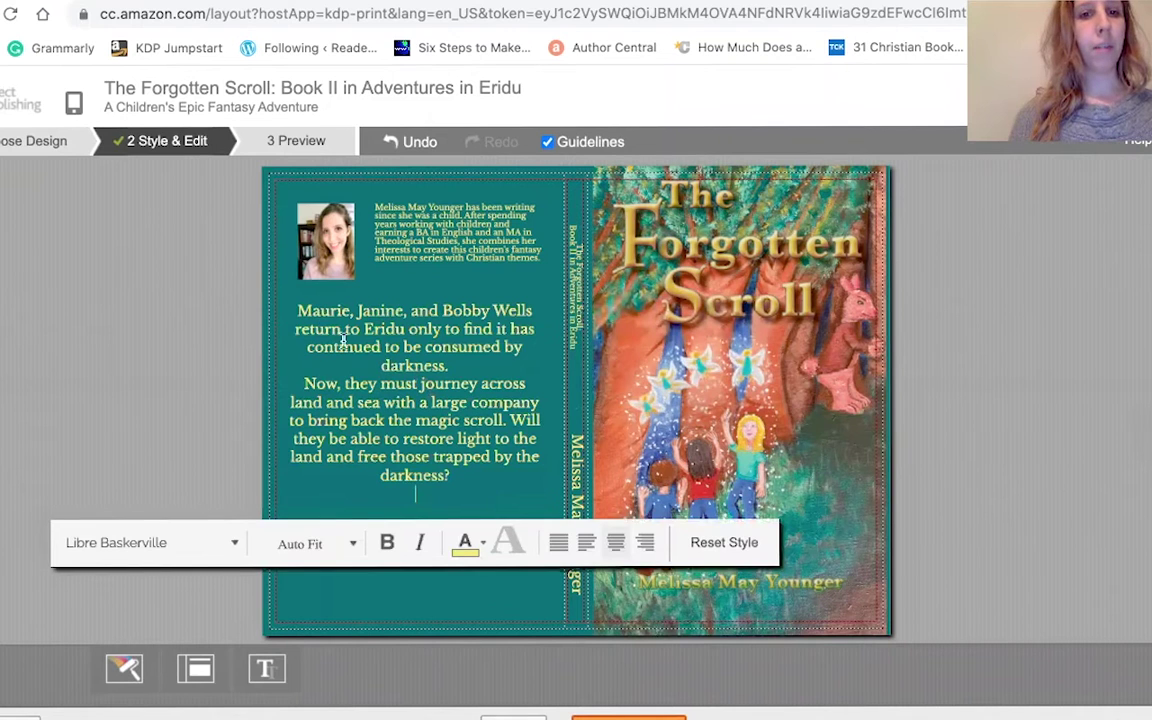
drag(292, 311, 463, 476)
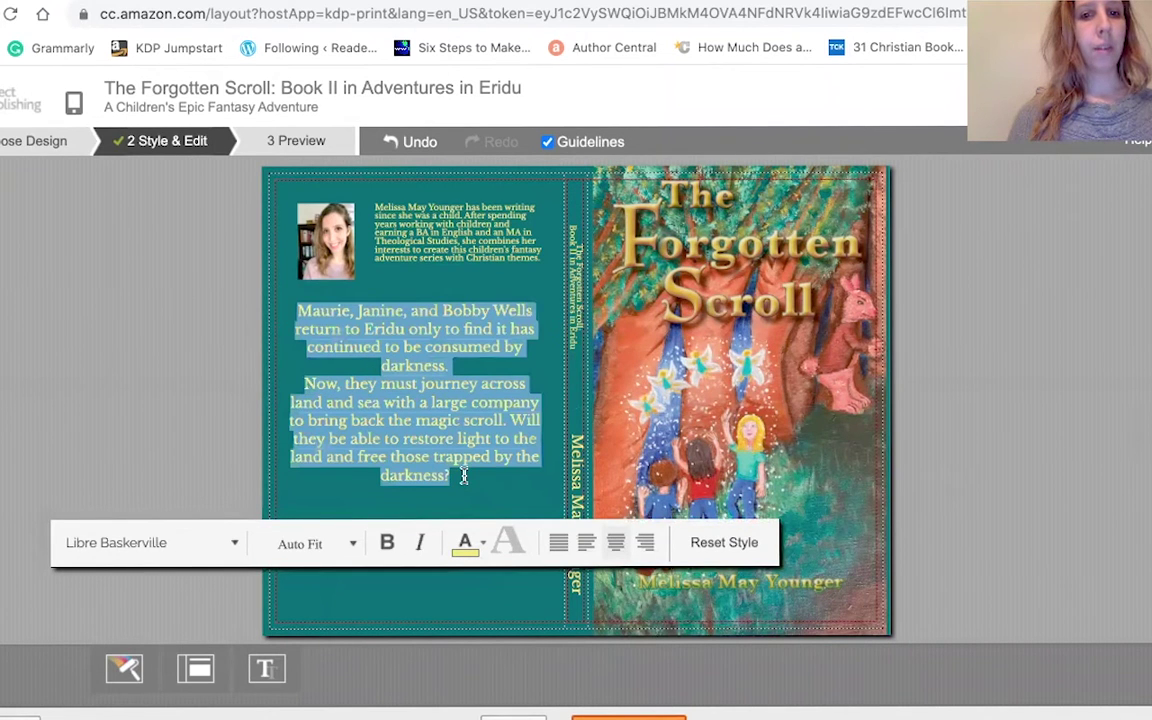
click(343, 550)
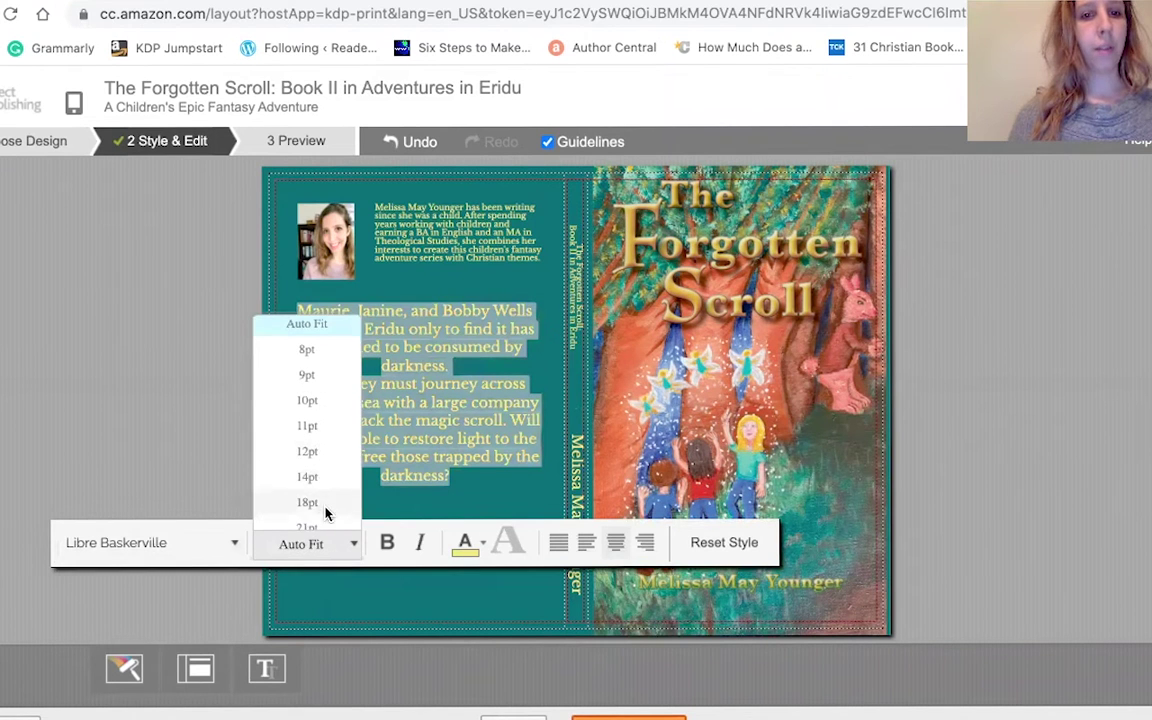
scroll(310, 430, down, 2)
click(307, 352)
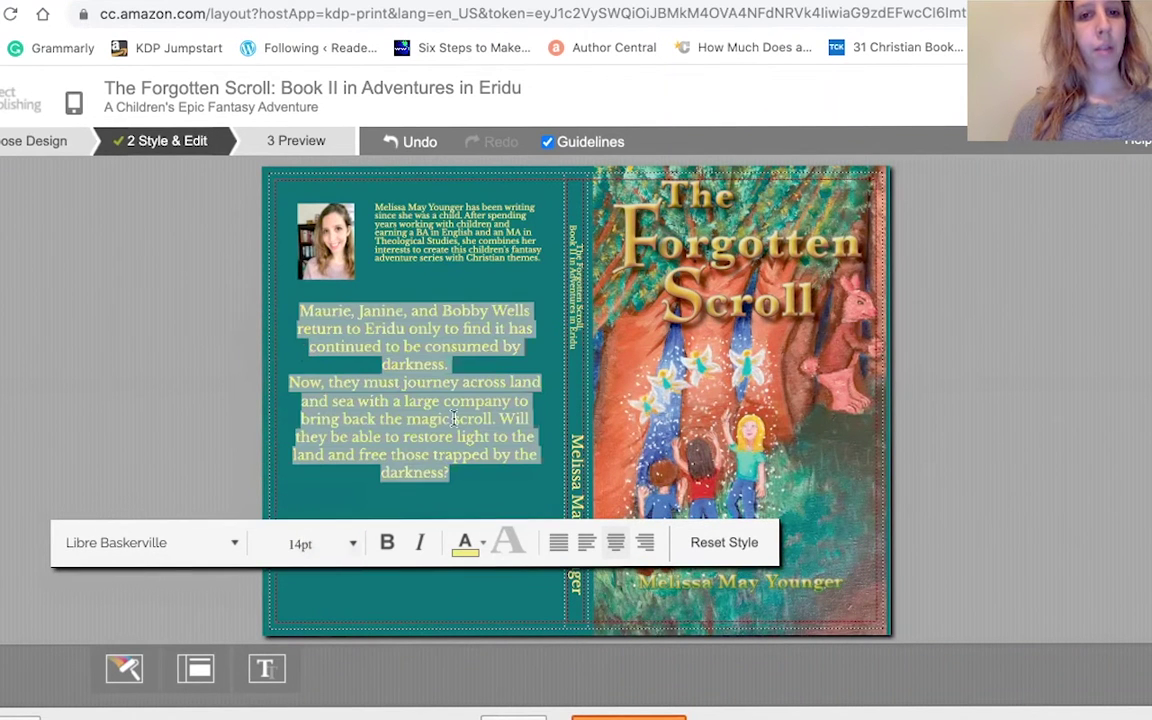
- Save the cover design and view it in the Preview step
click(380, 435)
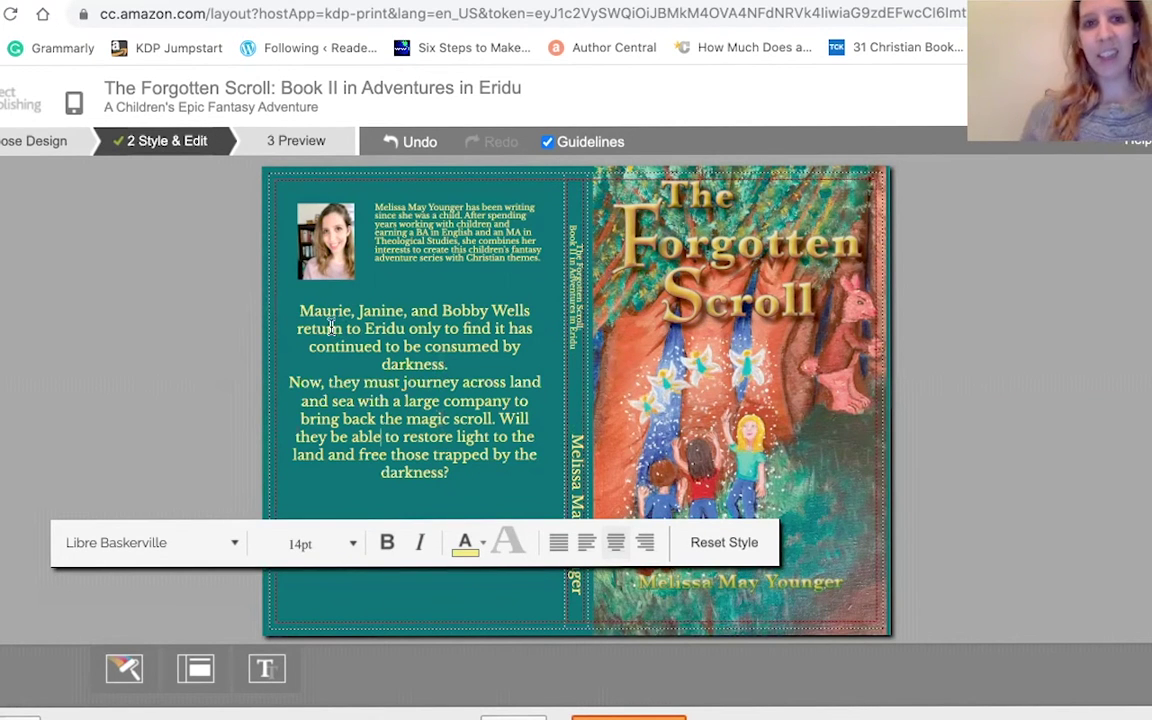
drag(295, 311, 480, 468)
click(296, 140)
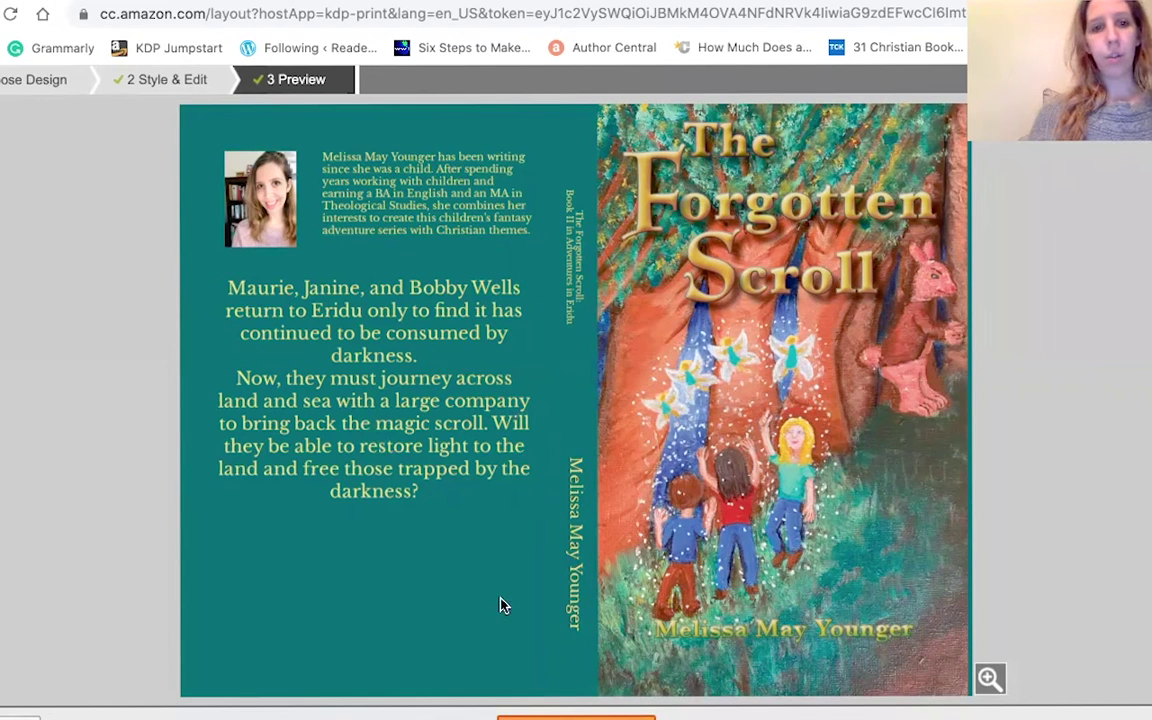
- Return to Style & Edit and review the text colour palette without changing colours
click(175, 82)
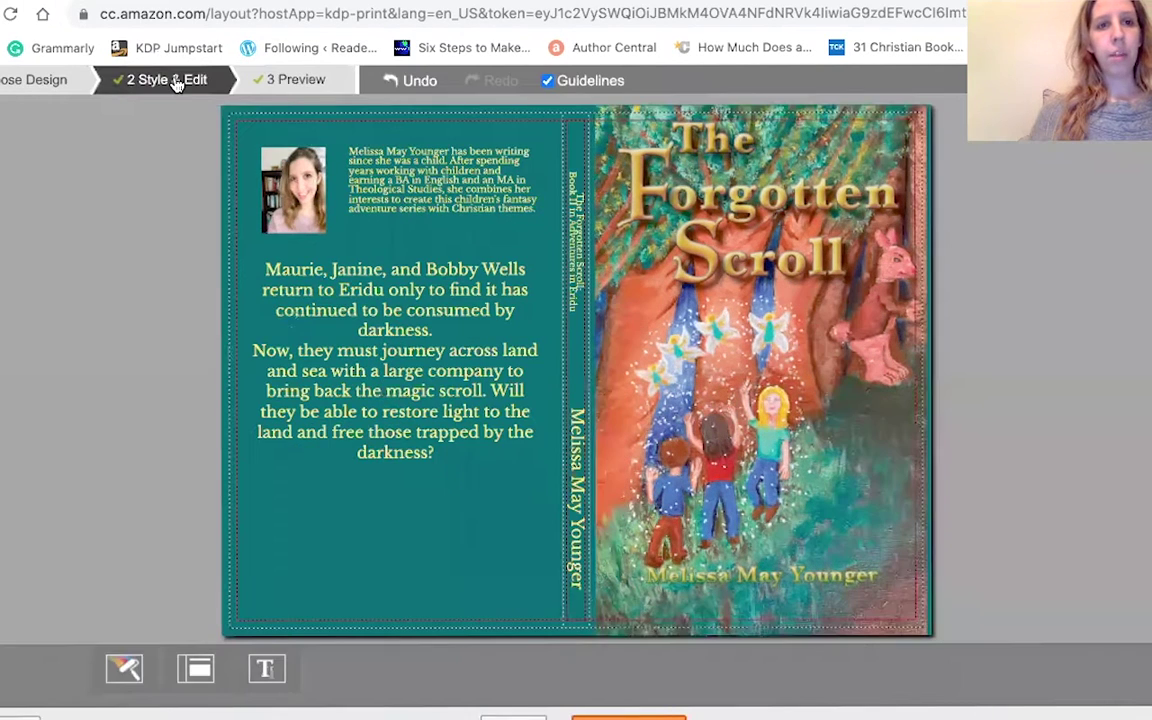
click(127, 676)
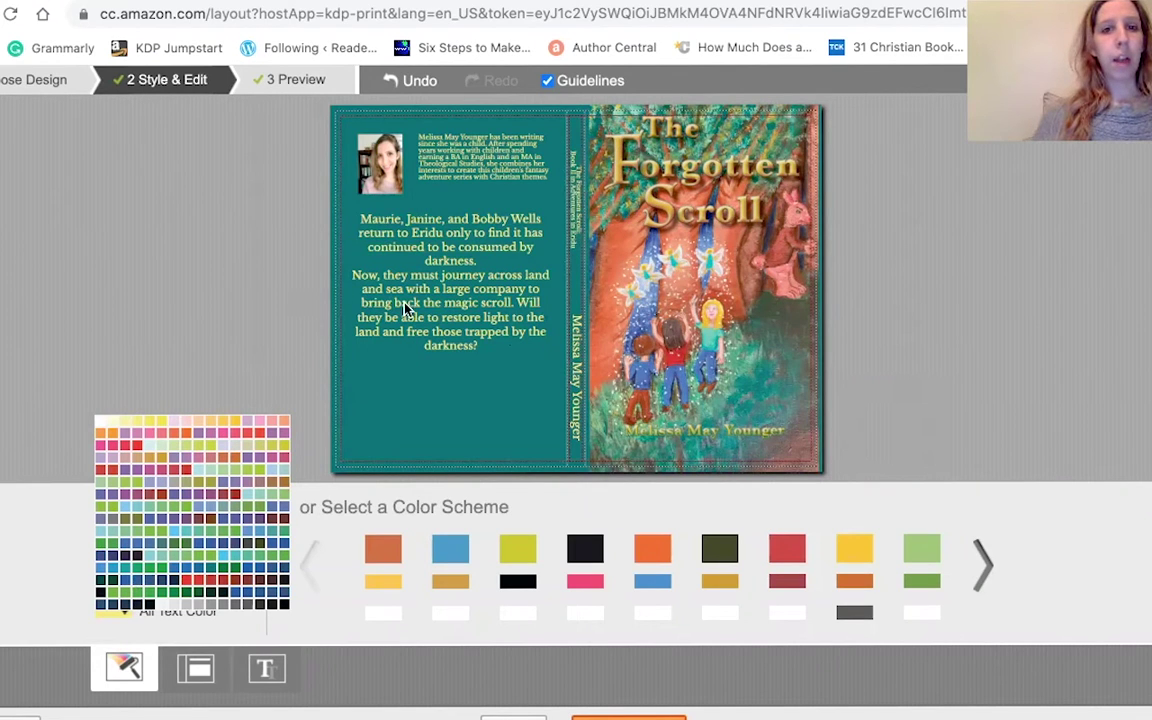
click(57, 537)
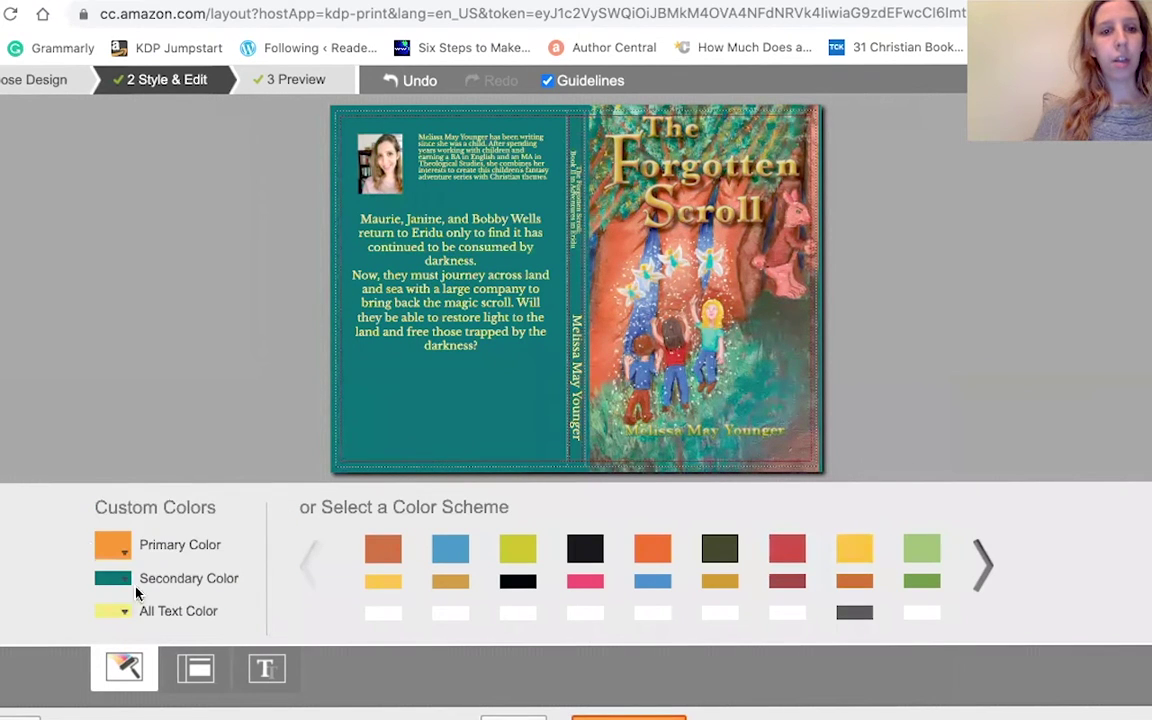
click(121, 612)
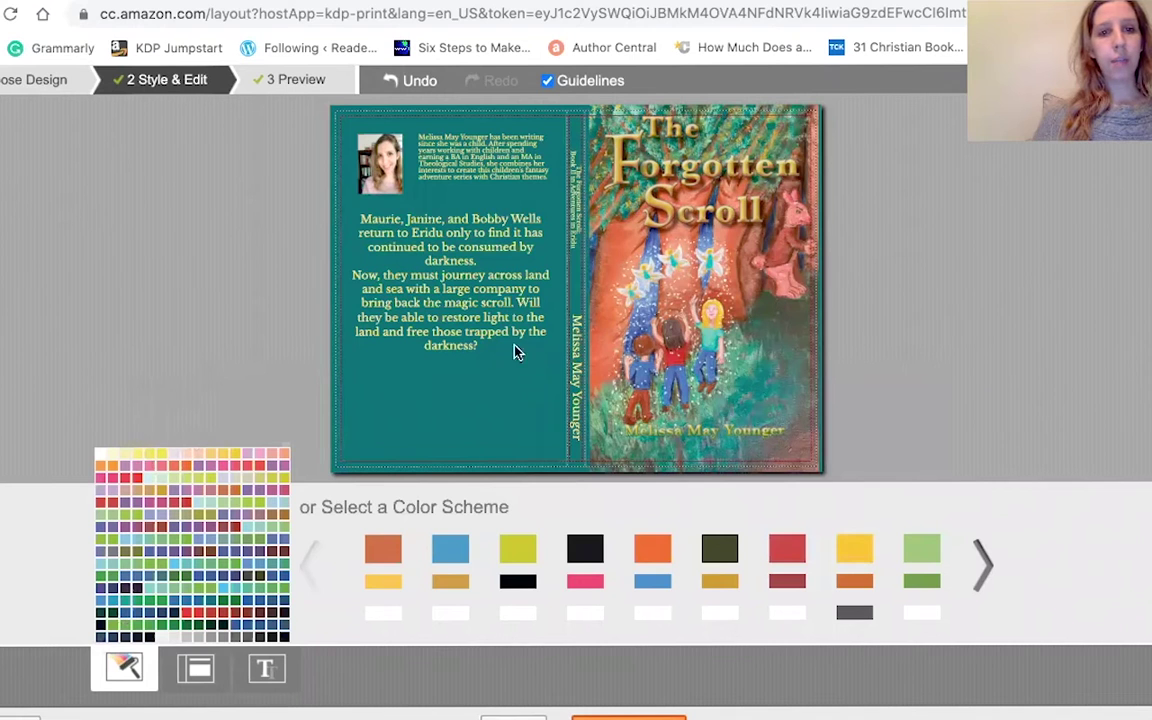
click(502, 408)
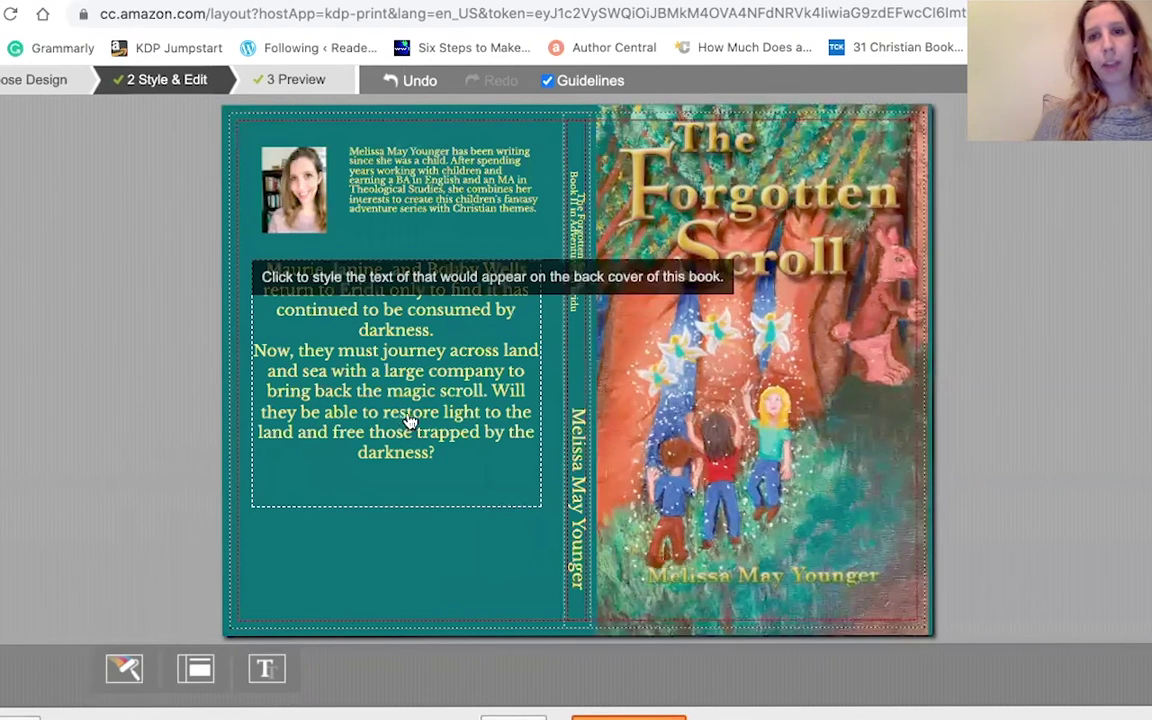
- Review the font combination choices and the cover layout choices
click(124, 668)
click(264, 672)
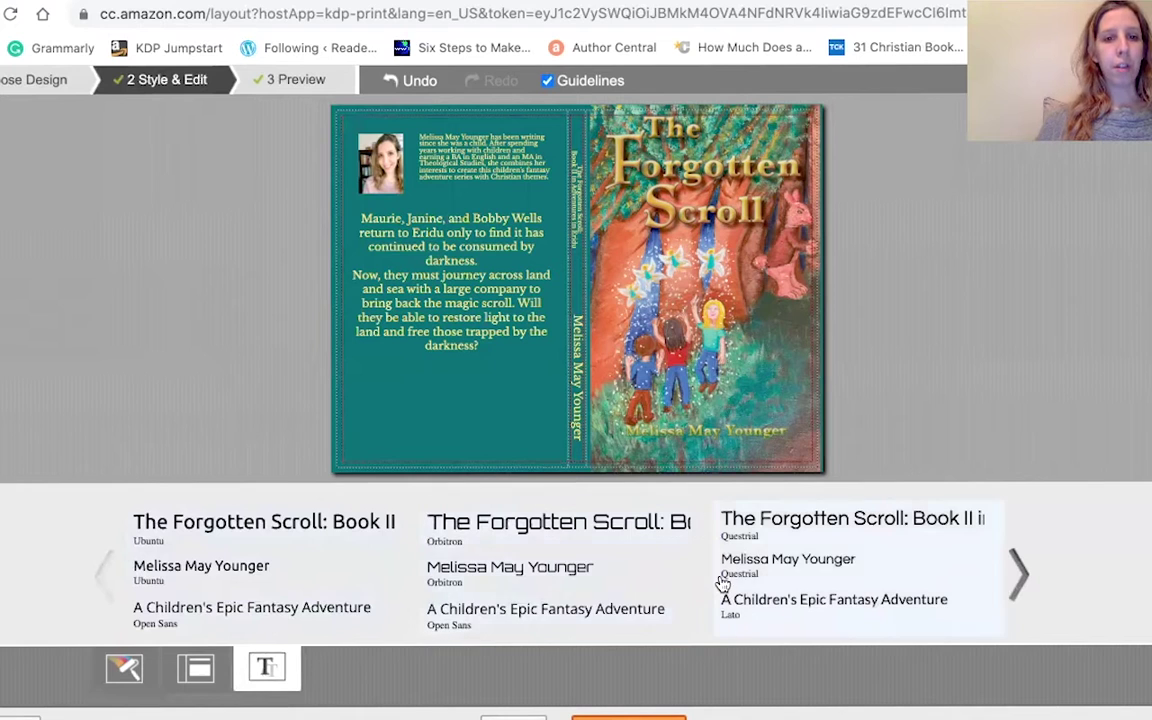
click(196, 664)
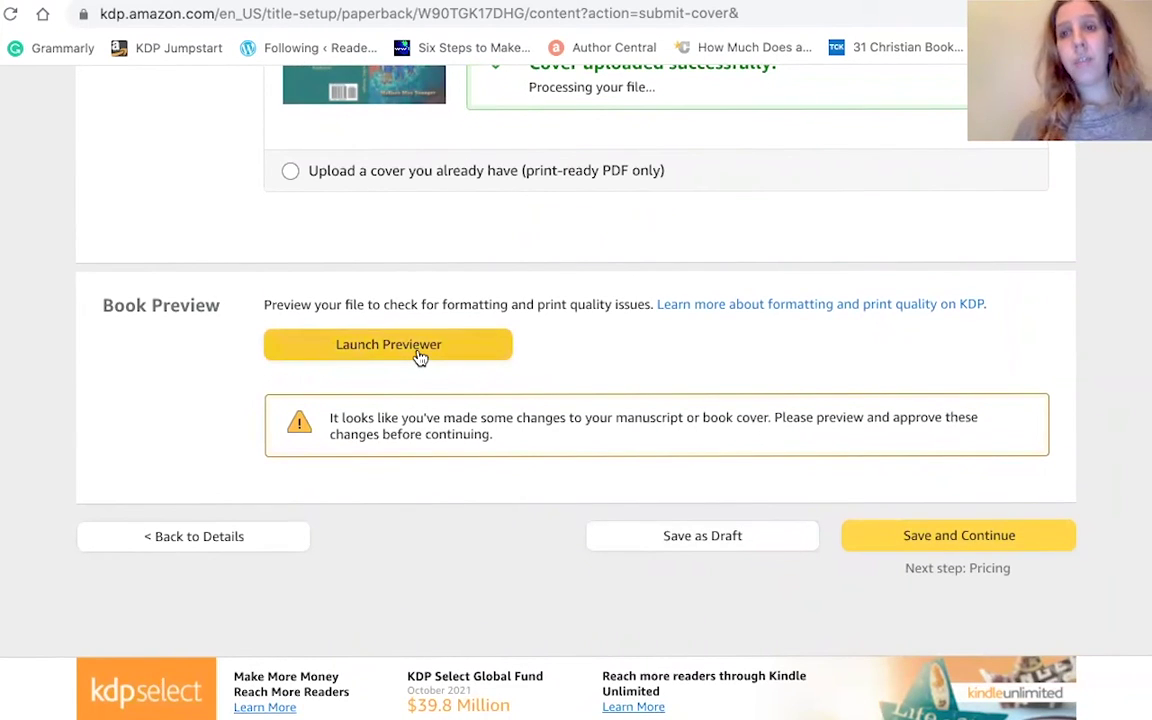
- Scroll to Book Preview and launch the Print Previewer for the book
scroll(409, 177, up, 5)
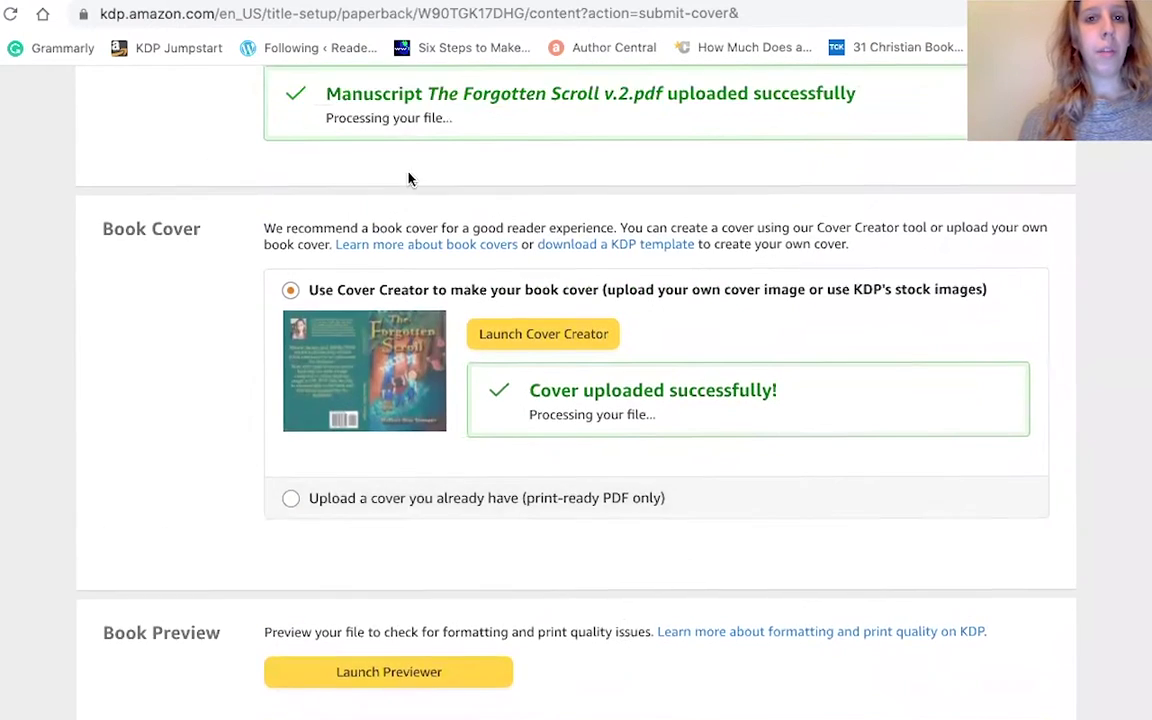
scroll(553, 258, down, 5)
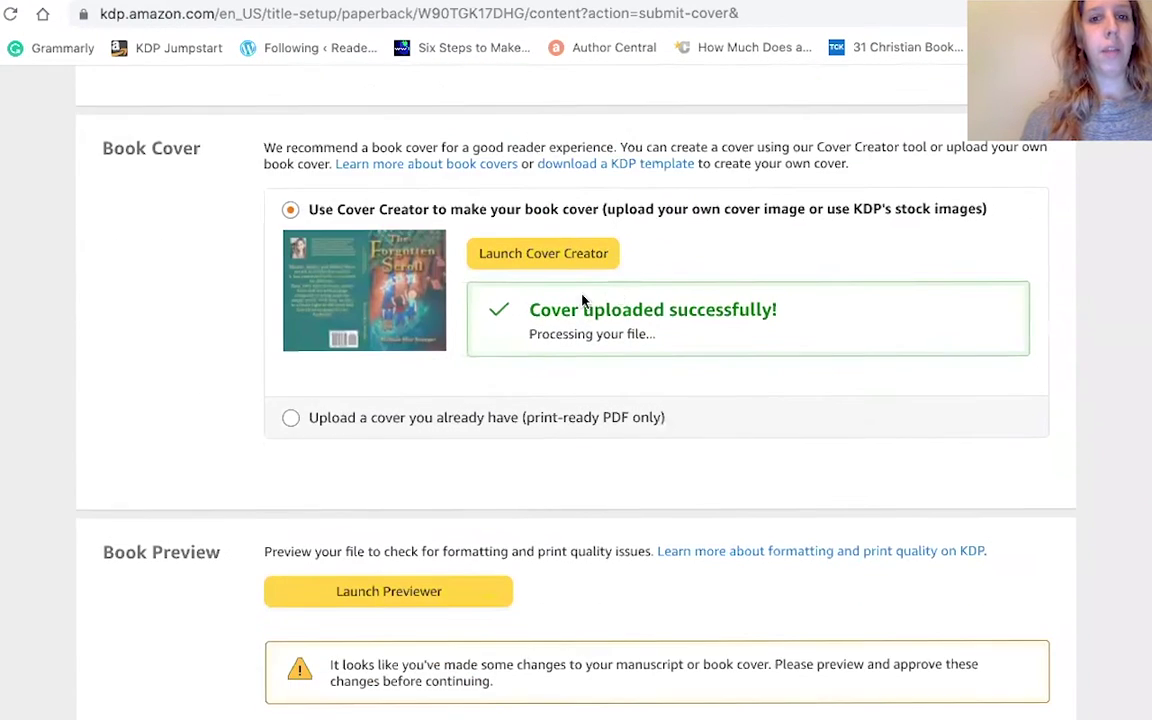
scroll(372, 360, down, 3)
click(366, 435)
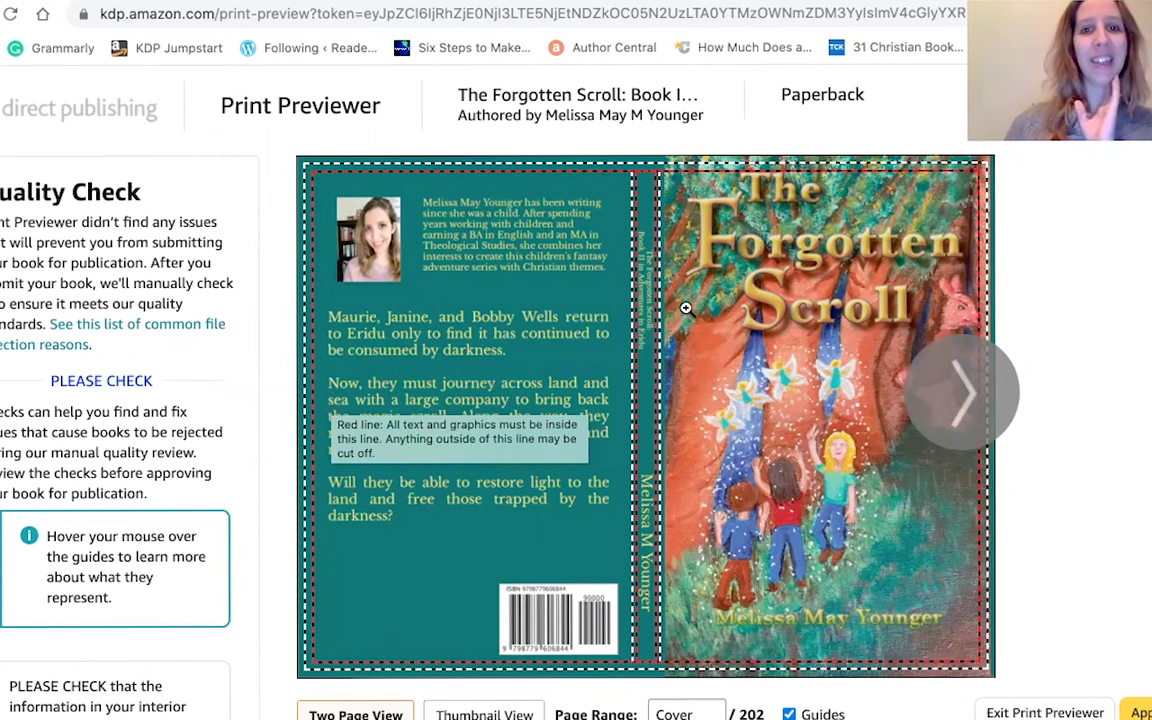
- Page through the interior from the cover to pages 30-31, then approve the book
click(951, 396)
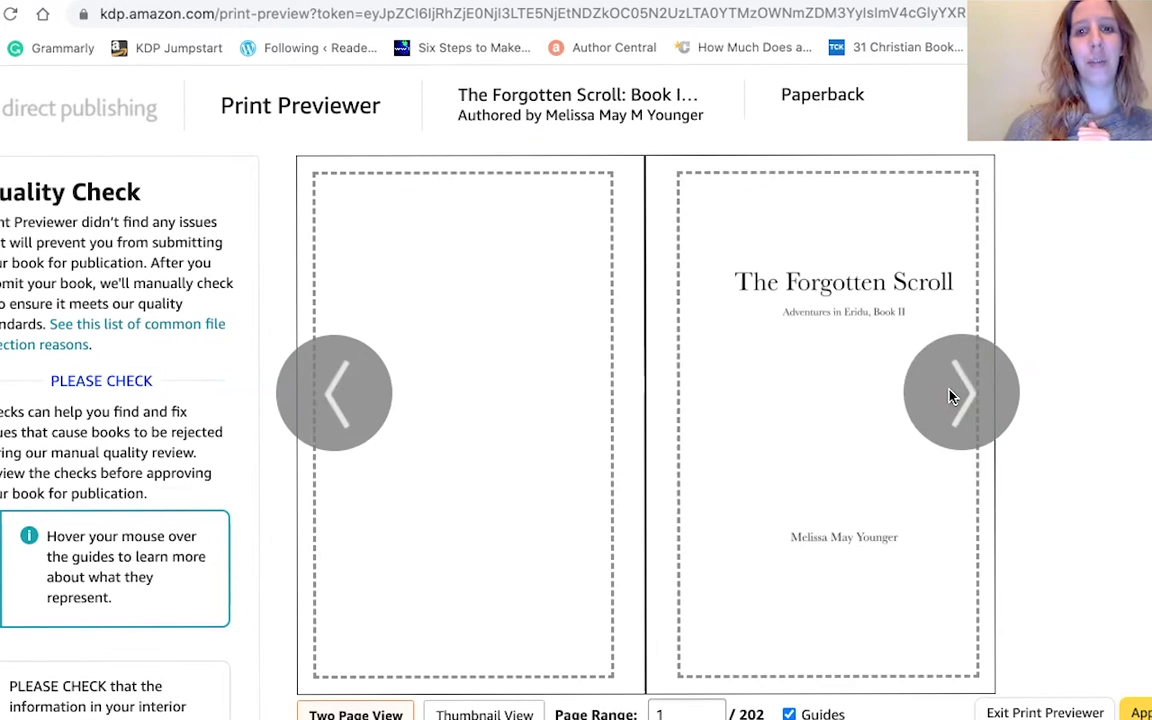
click(951, 396)
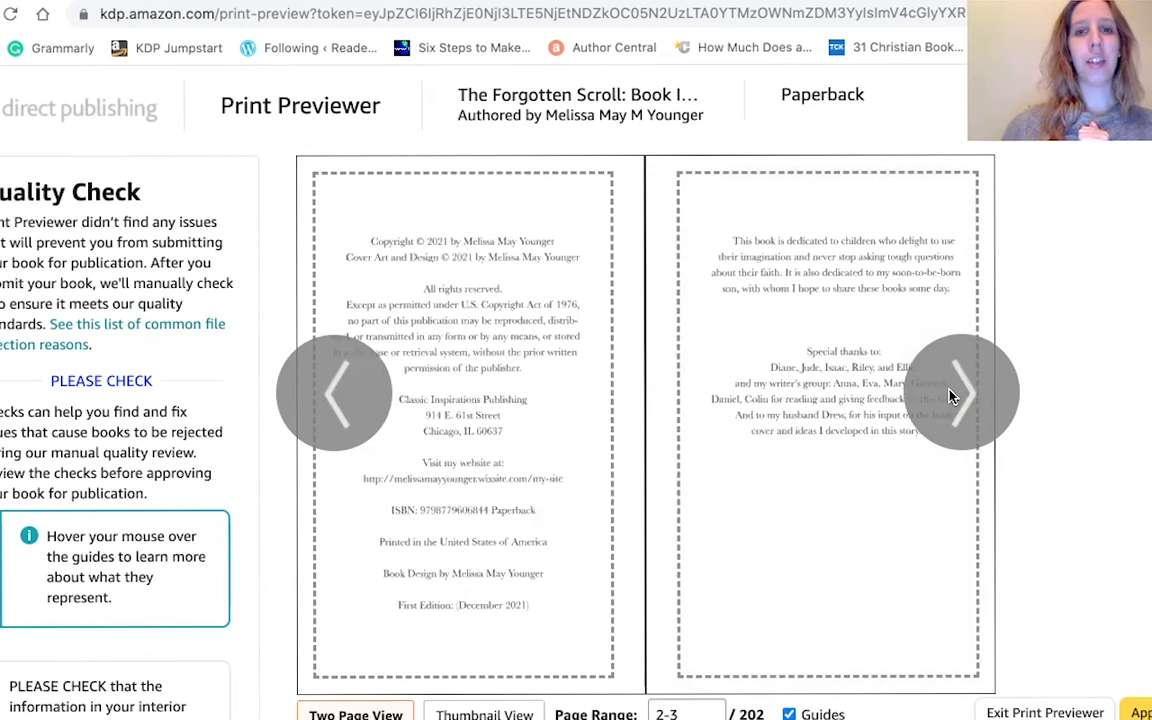
click(951, 396)
click(951, 396)
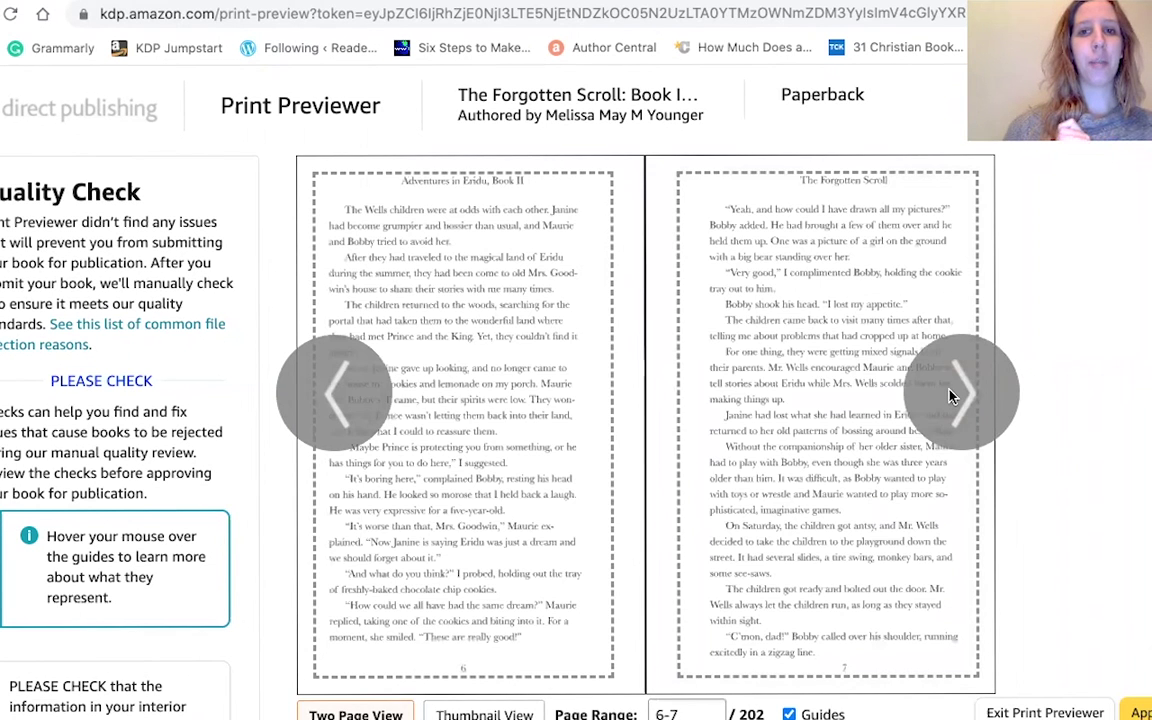
click(951, 396)
click(951, 396)
click(951, 396)
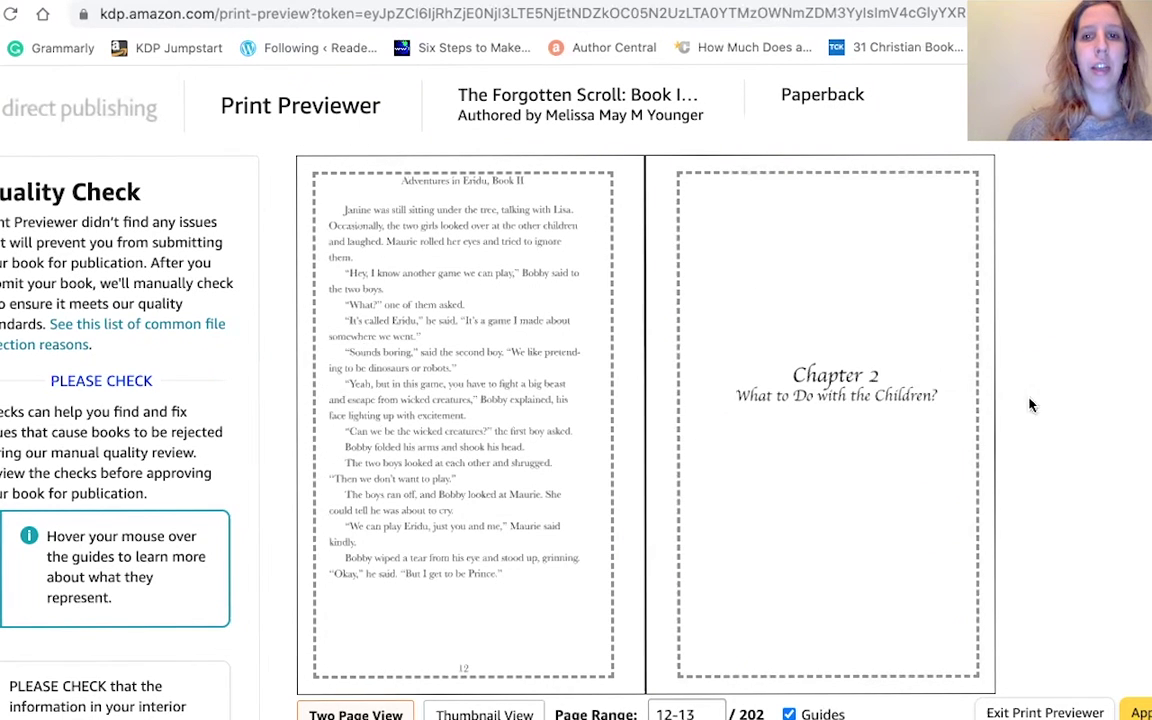
click(965, 408)
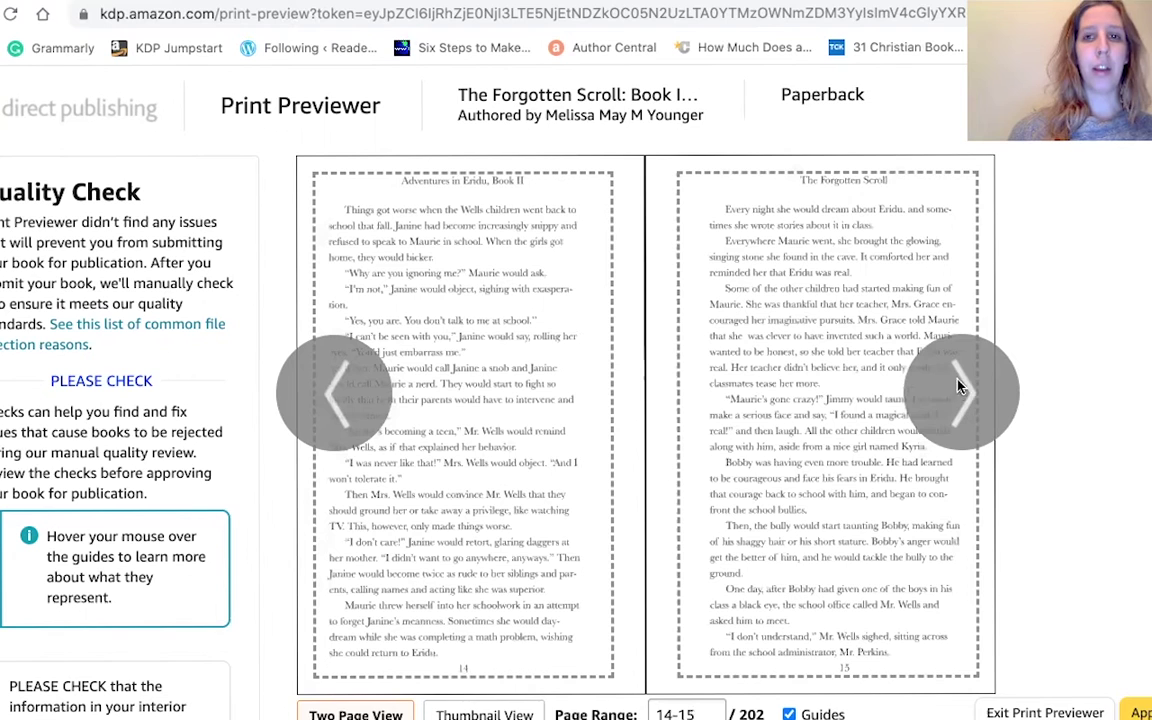
click(970, 412)
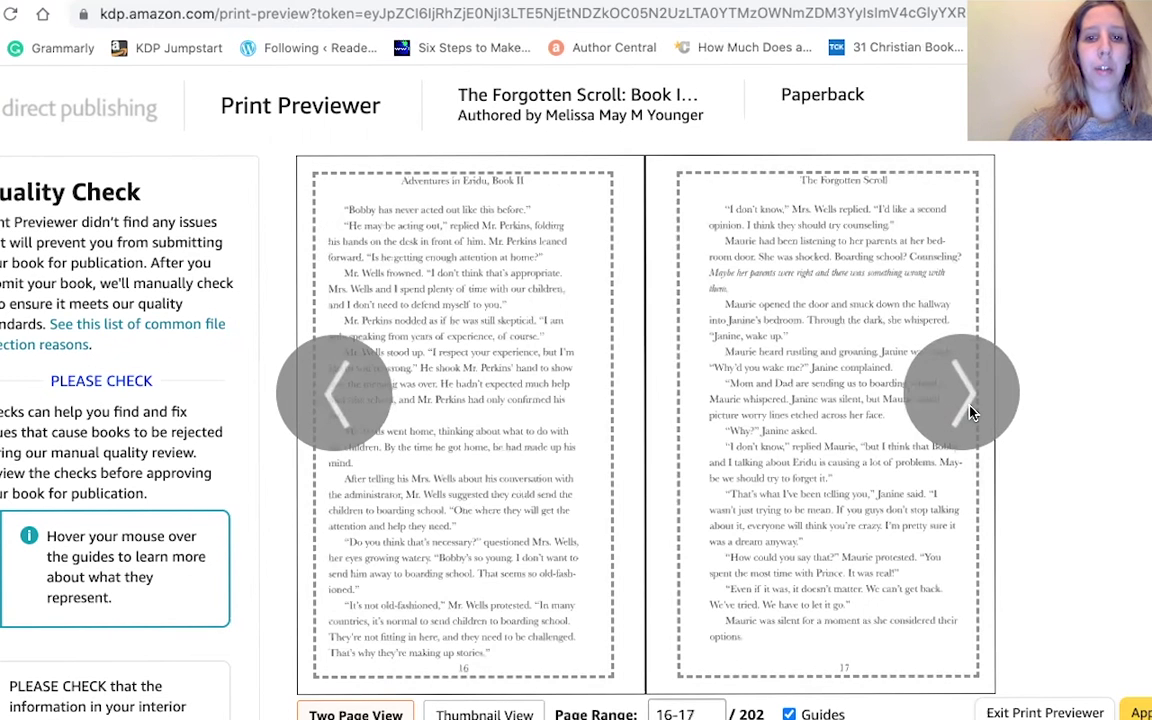
click(970, 412)
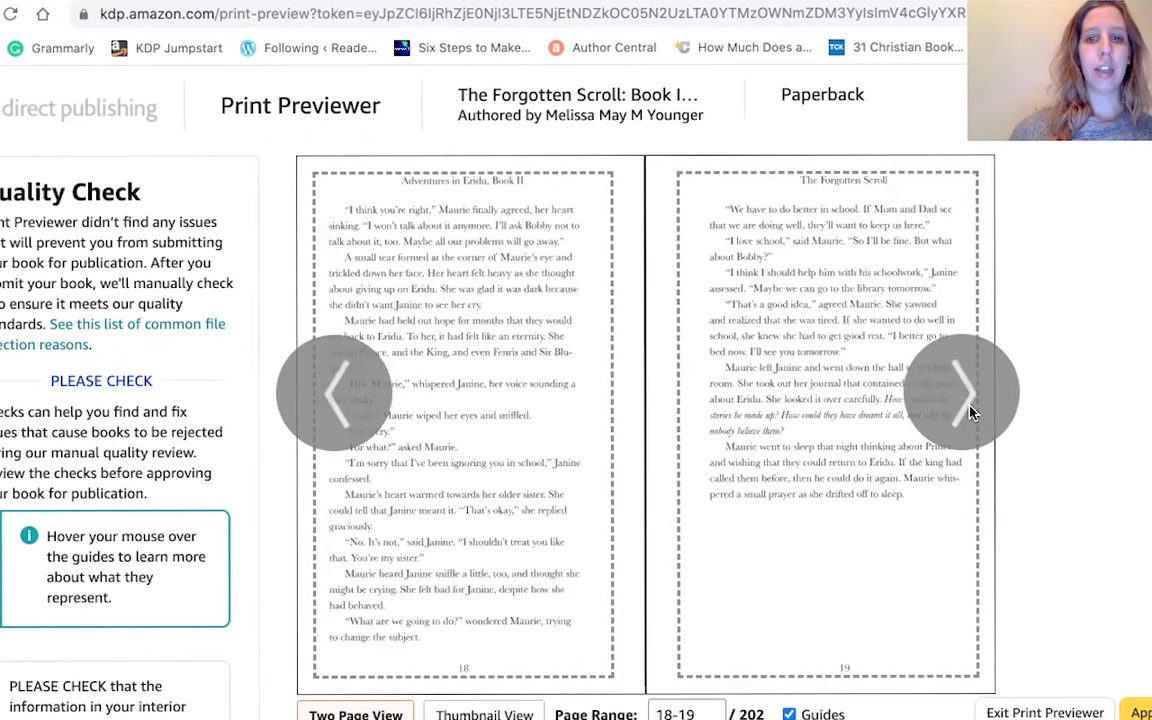
click(966, 397)
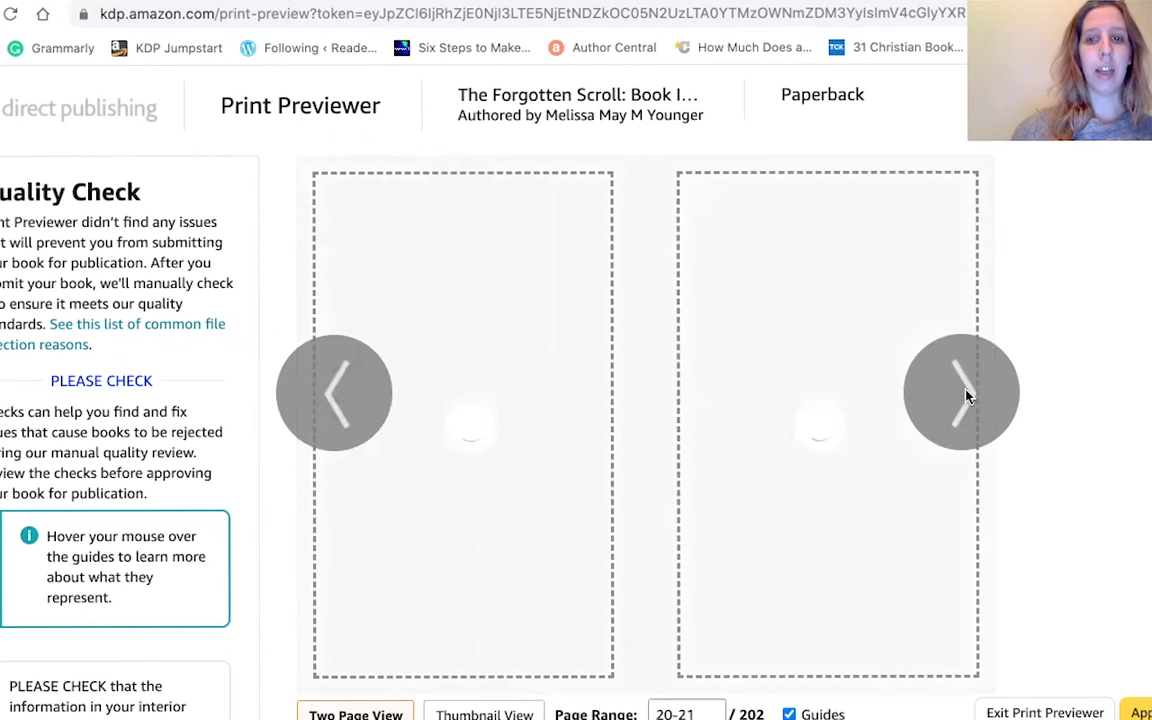
click(966, 397)
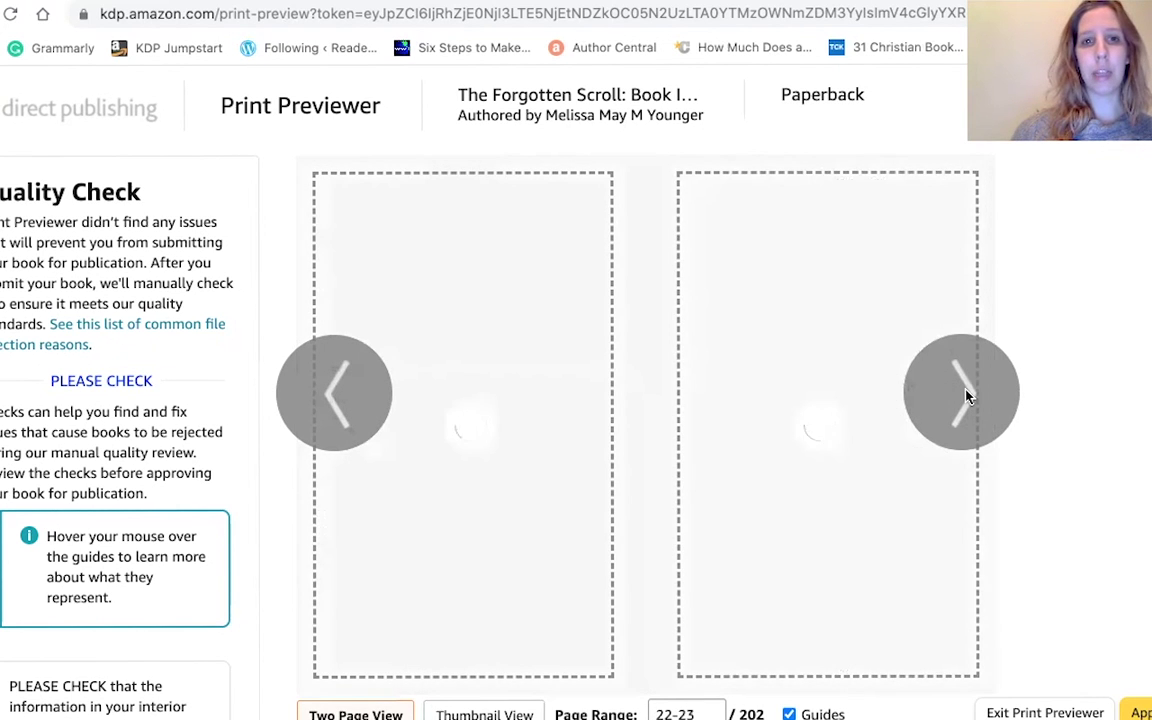
click(966, 397)
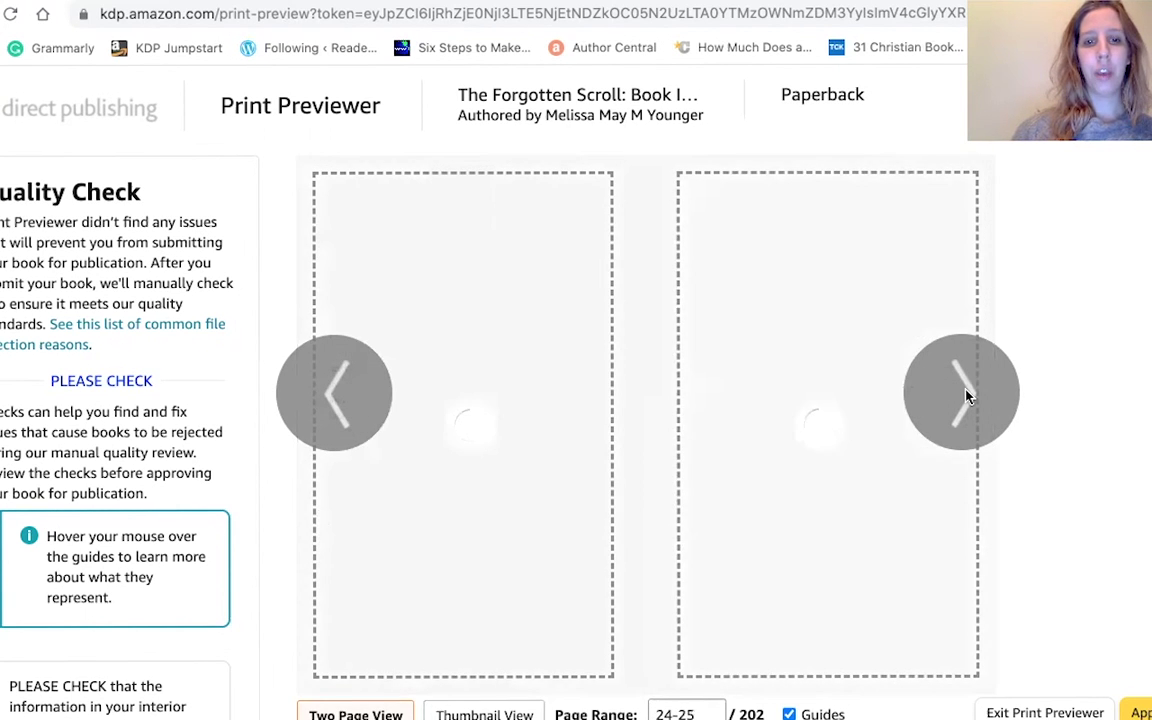
click(966, 397)
click(966, 397)
click(966, 397)
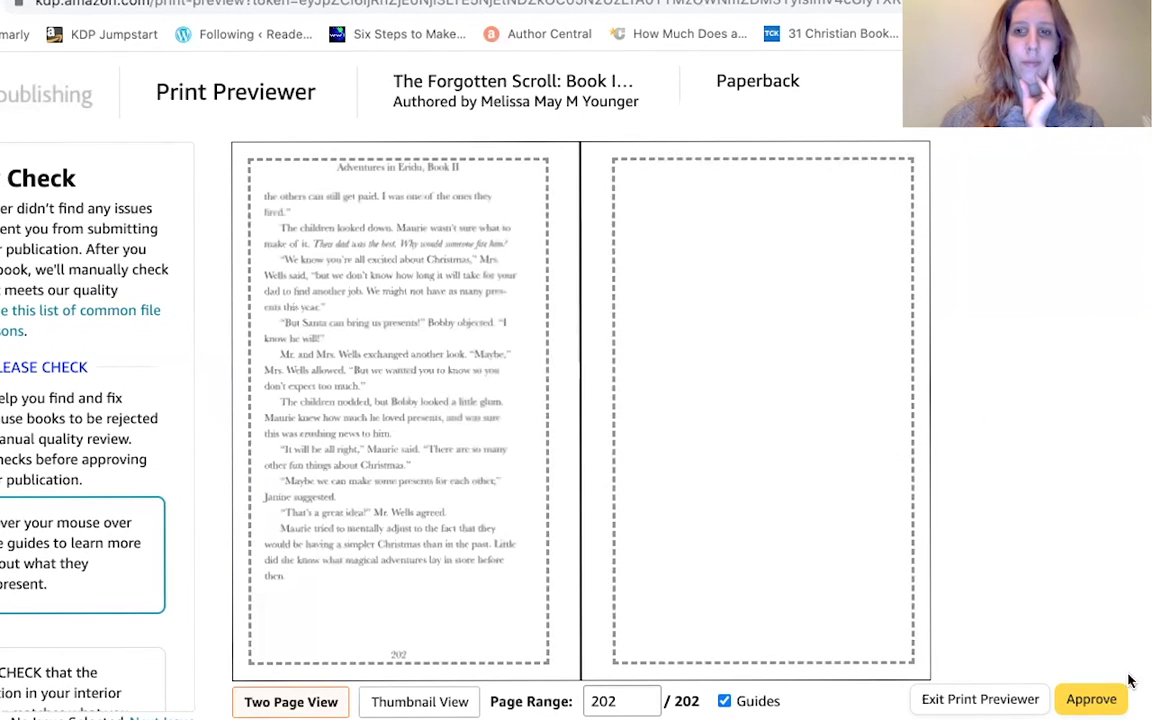
click(1093, 700)
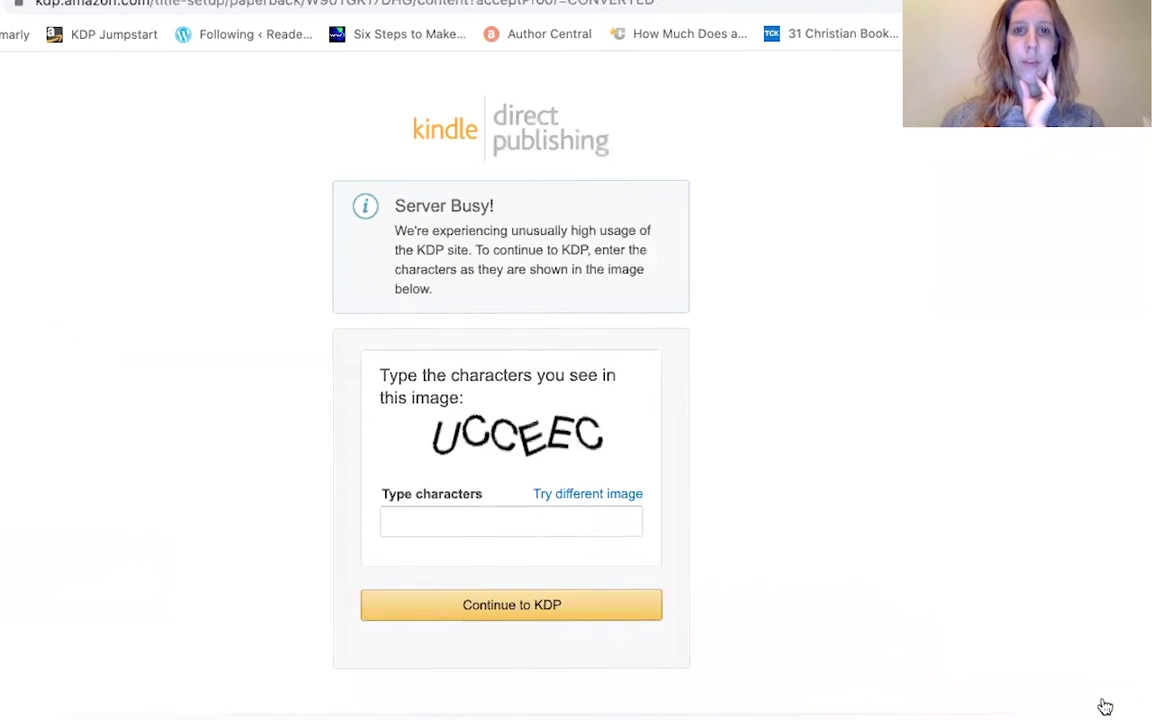